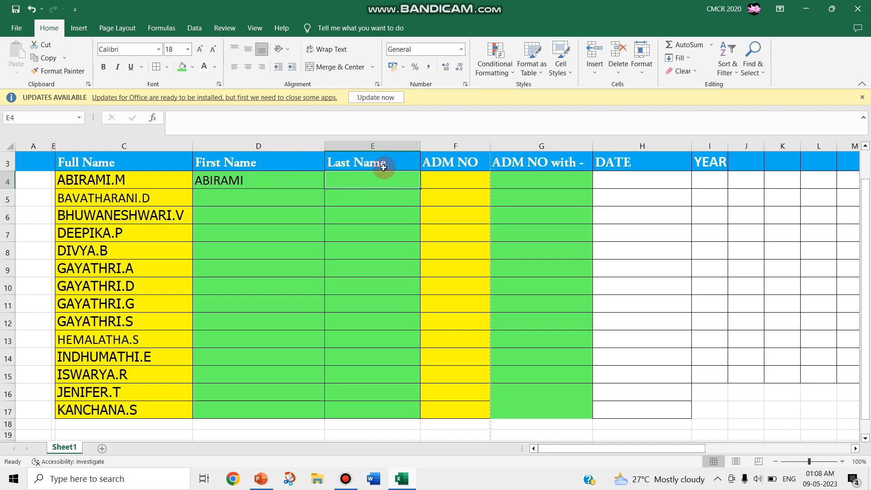
Step: Enter the first student's last initial in E4 and Flash Fill the First Name column from D5
type("M")
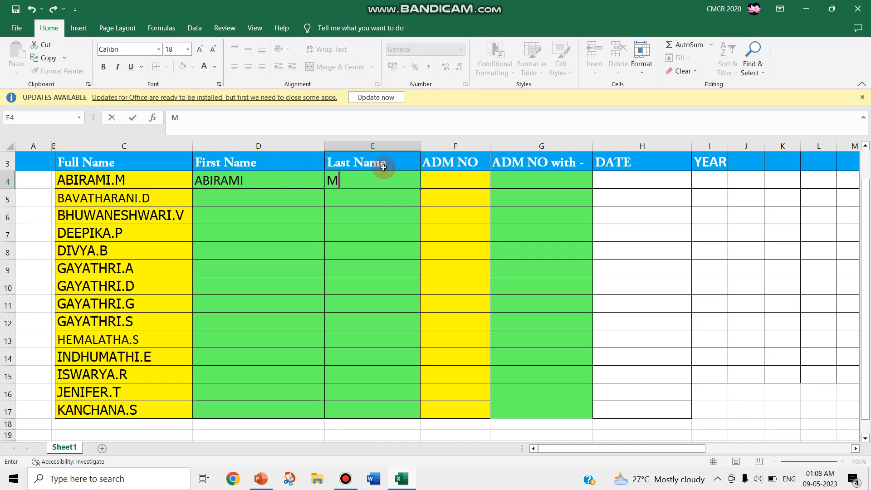
left_click(260, 199)
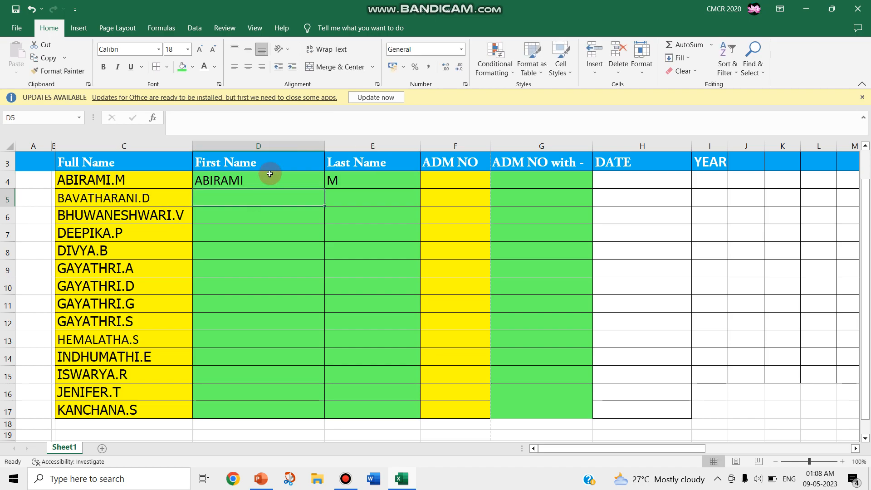
left_click(197, 29)
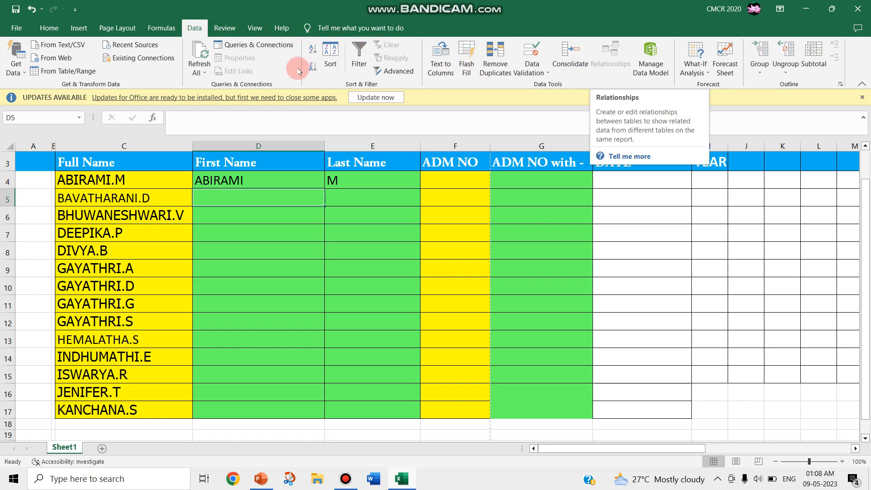
left_click(462, 57)
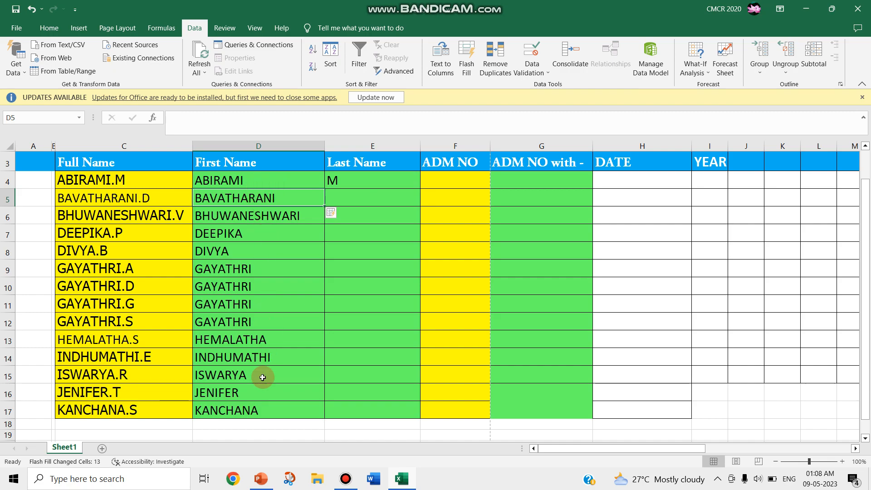
Step: Enter the second student's last initial in E5 and Flash Fill the rest of the Last Name column from E6
left_click(348, 183)
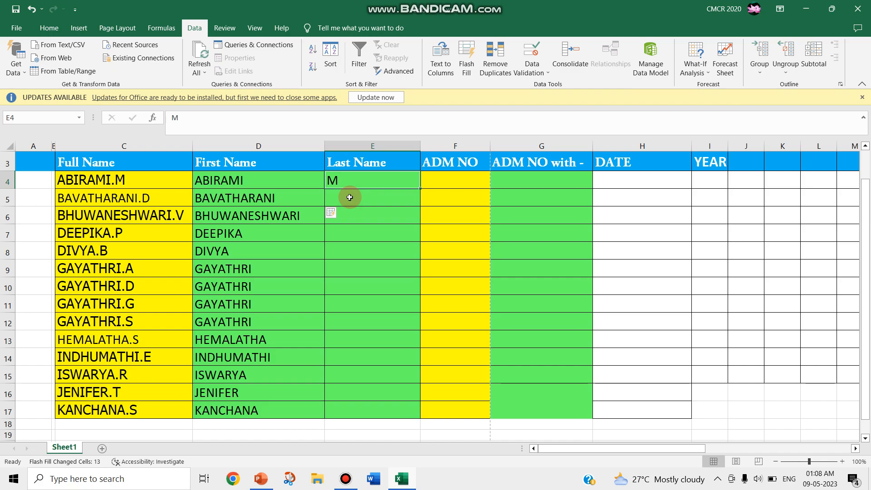
left_click(349, 197)
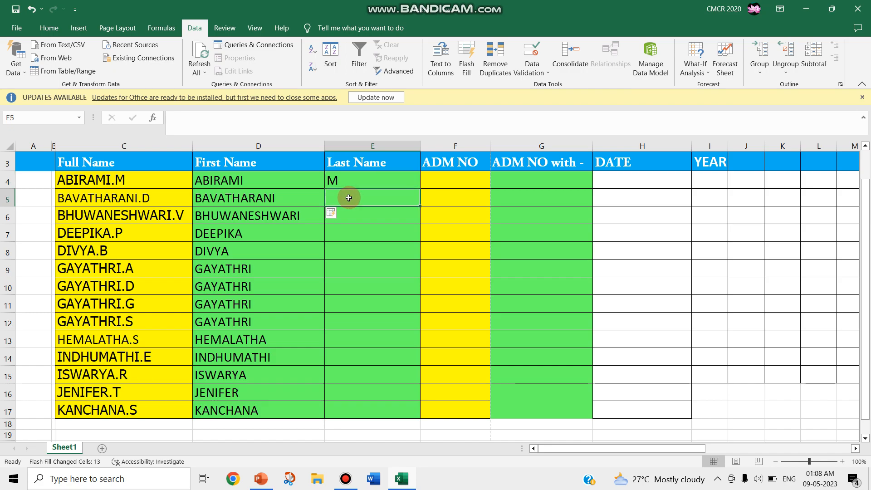
type("D")
left_click(341, 209)
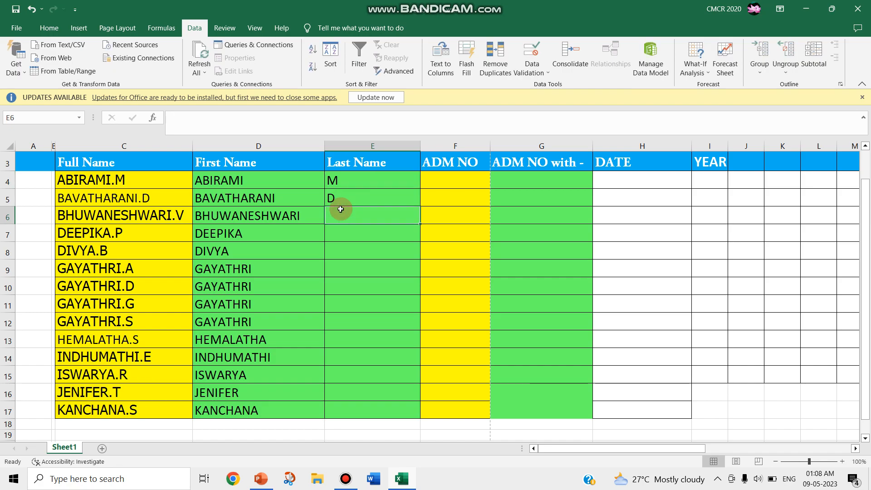
key("ctrl+e")
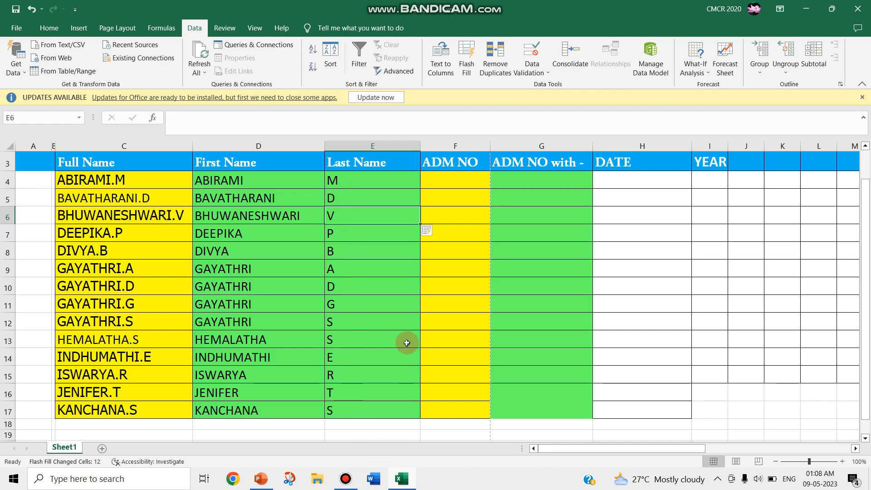
Step: Clear the uppercase First Name and Last Name entries in D4:E17
left_click(241, 185)
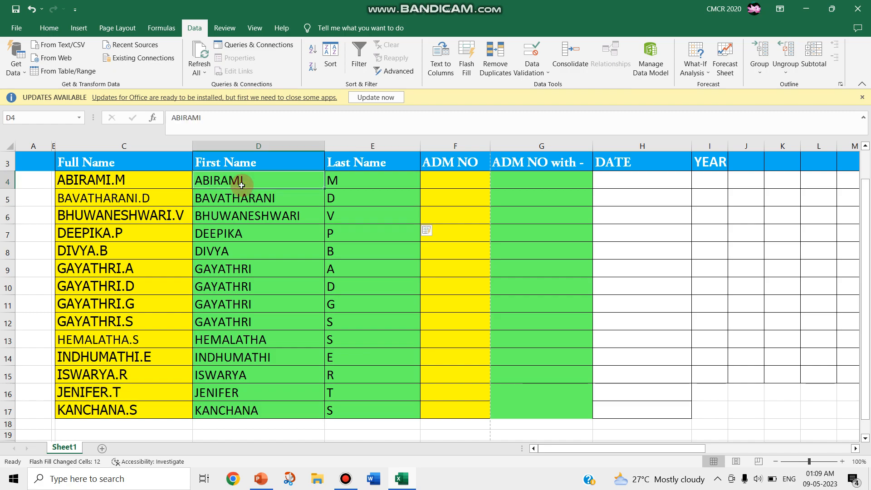
mouse_move(249, 234)
left_mouse_down()
mouse_move(331, 404)
mouse_move(340, 405)
left_mouse_up()
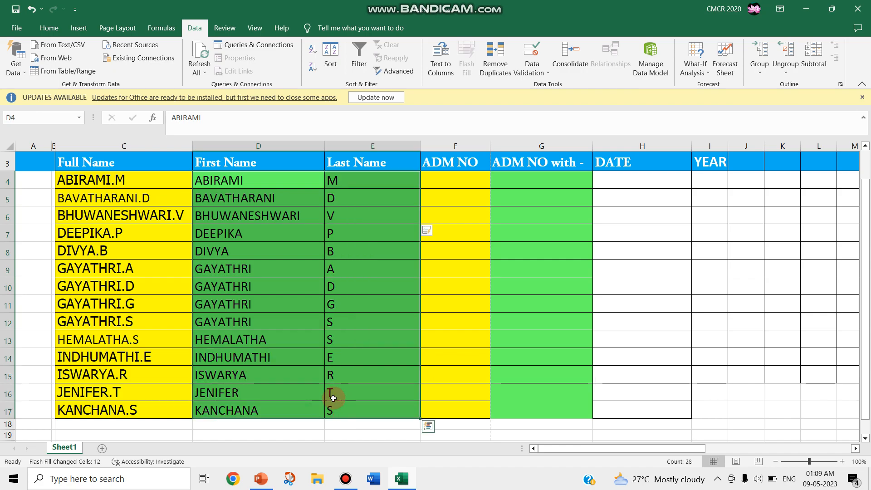
key("Delete")
Step: Enter the first student's first name in D4 and last initial in E4, both in lowercase
left_click(234, 181)
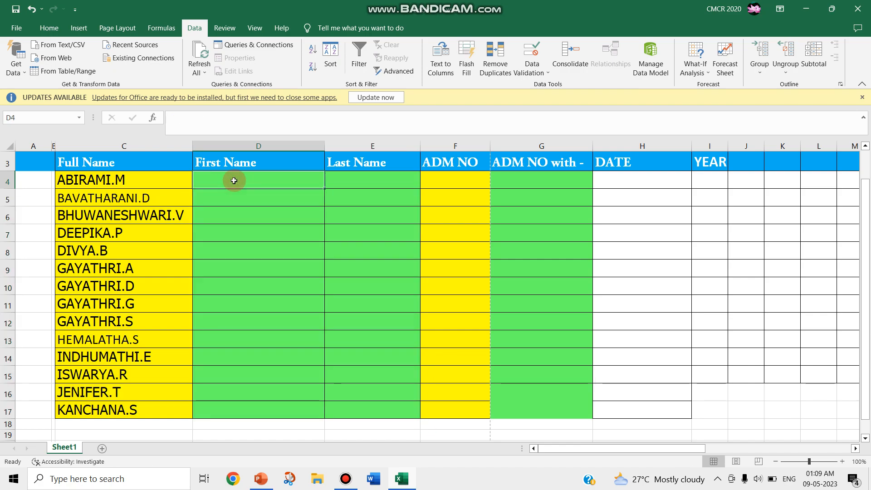
type("abirami")
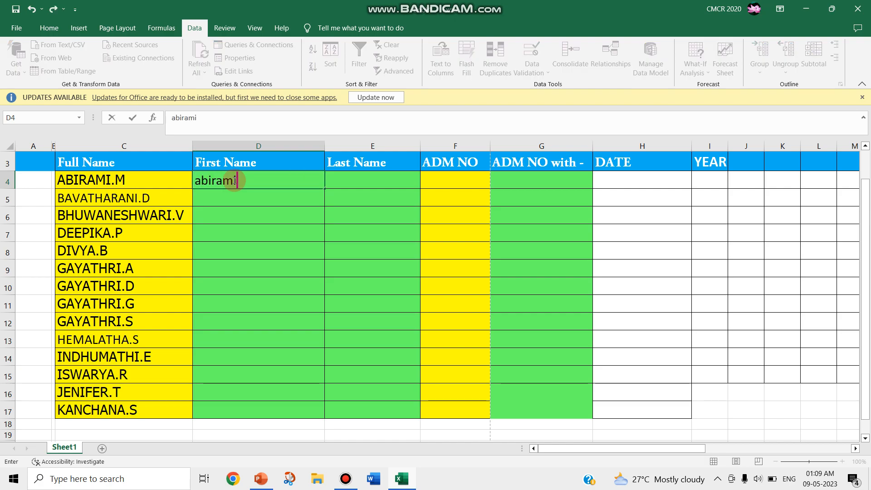
left_click(369, 179)
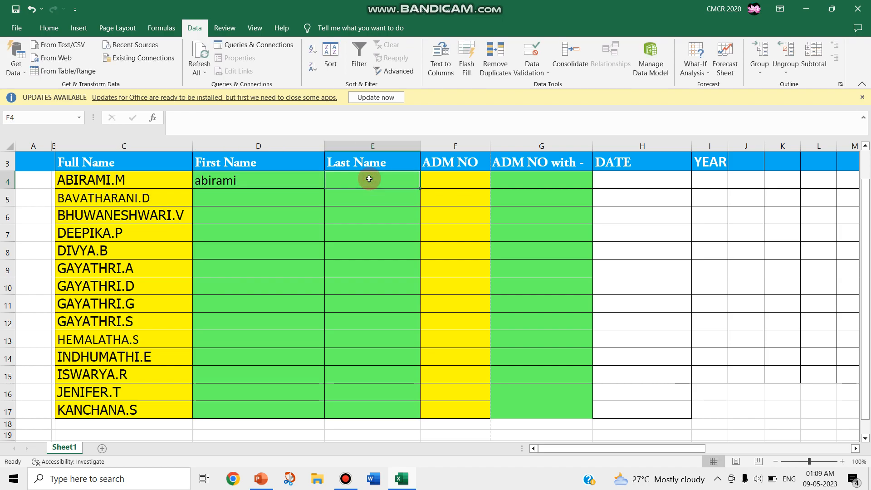
type("m")
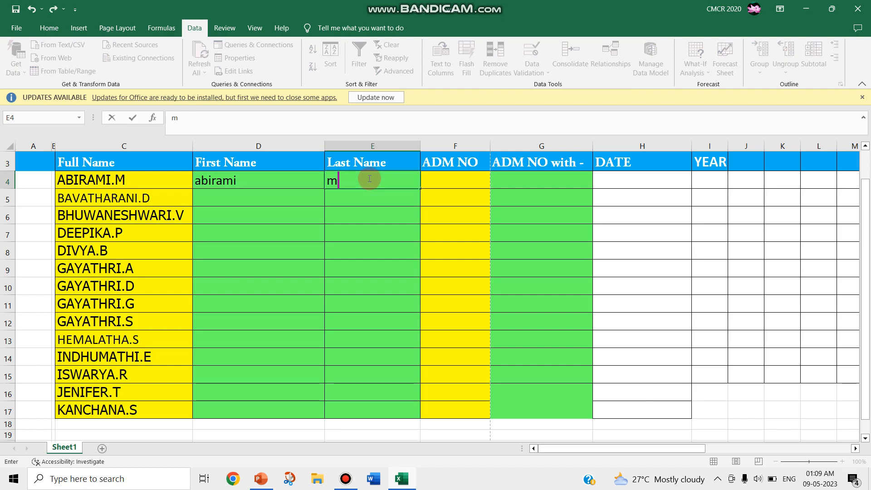
Step: Flash Fill the First Name column from D5 and the Last Name column from E5
left_click(231, 195)
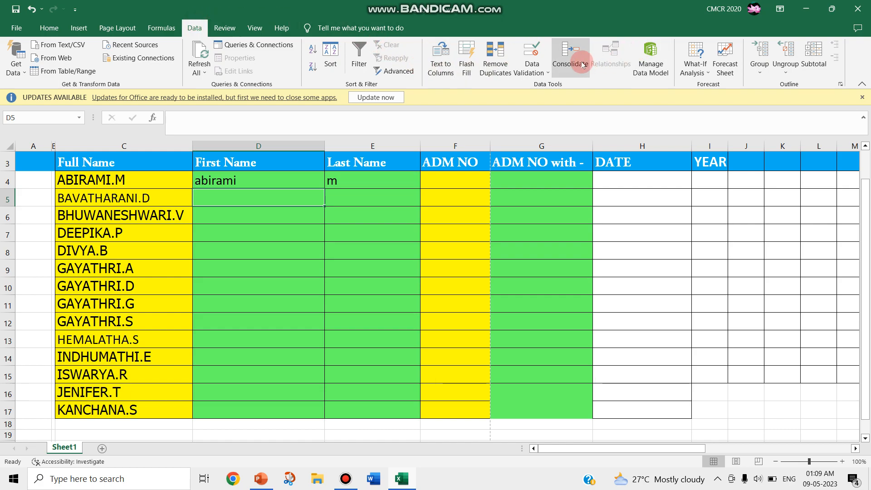
left_click(467, 67)
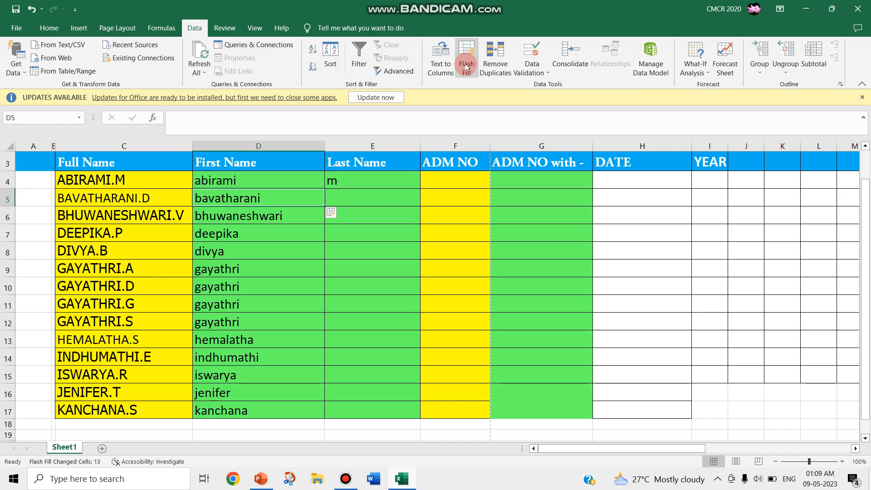
left_click(348, 193)
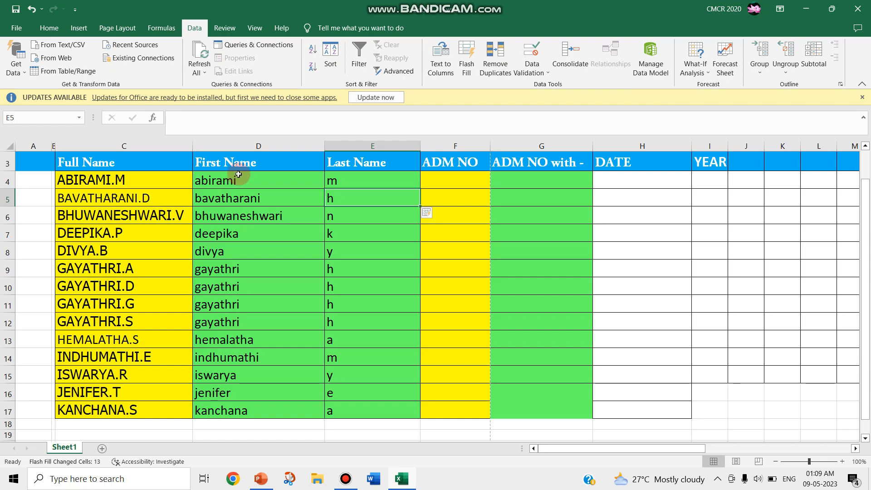
Step: Clear the lowercase First Name and Last Name entries in D4:E18
left_click_drag(202, 179, 348, 422)
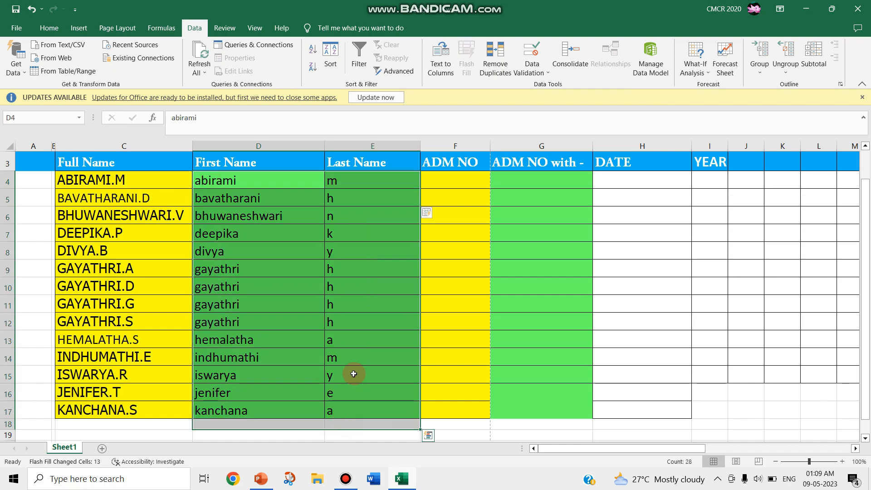
key("Delete")
Step: Enter the first student's first name in proper case and capital last initial in row 4, and Flash Fill the First Name column from D5
left_click(253, 183)
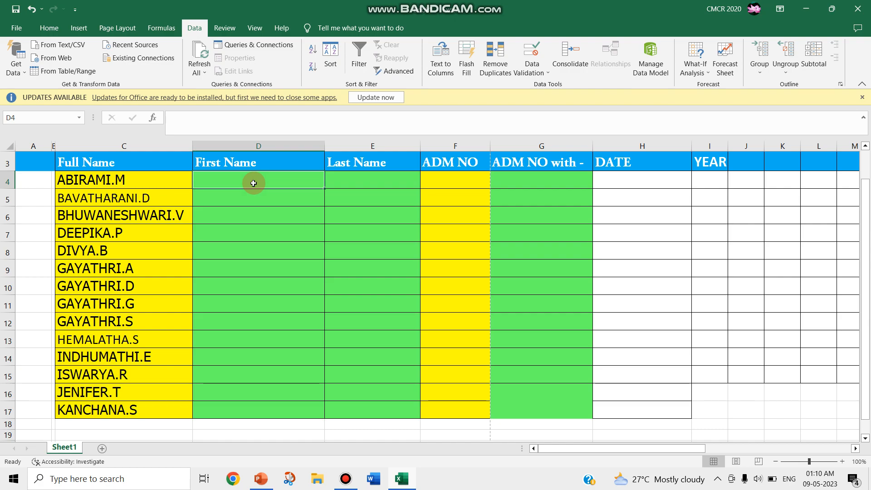
type("a")
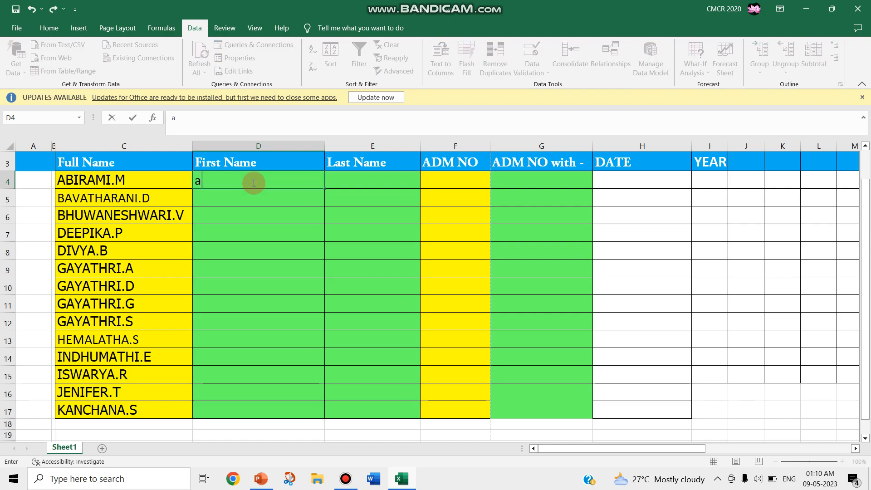
key("BackSpace")
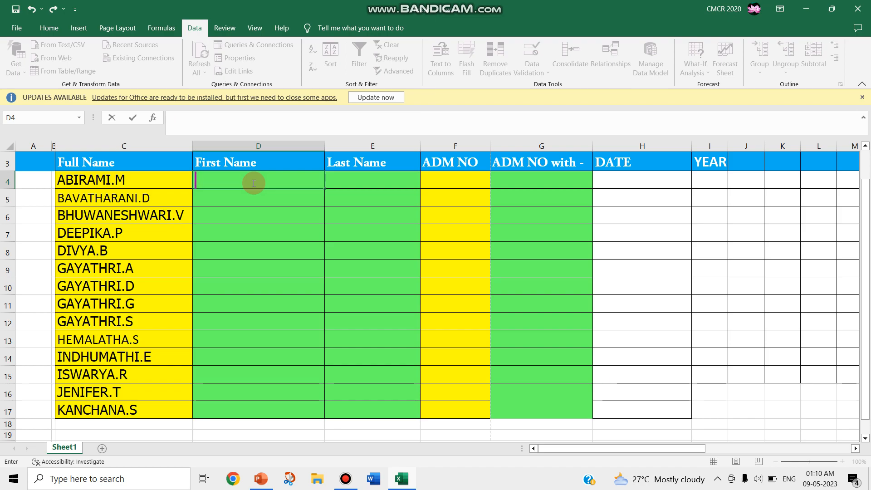
type("Abirami")
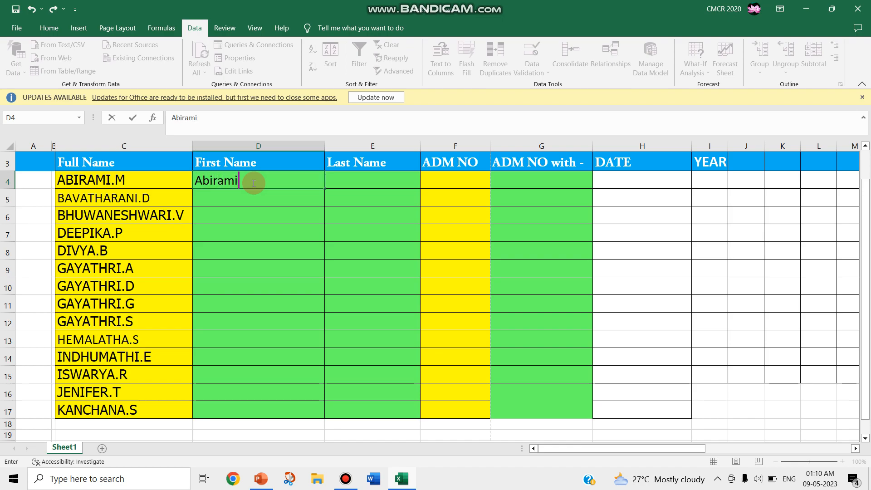
left_click(372, 175)
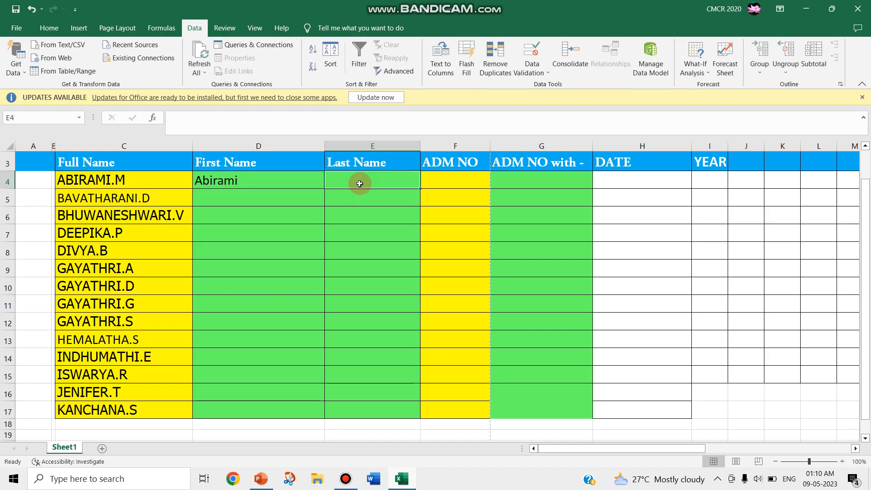
type("M")
left_click(259, 197)
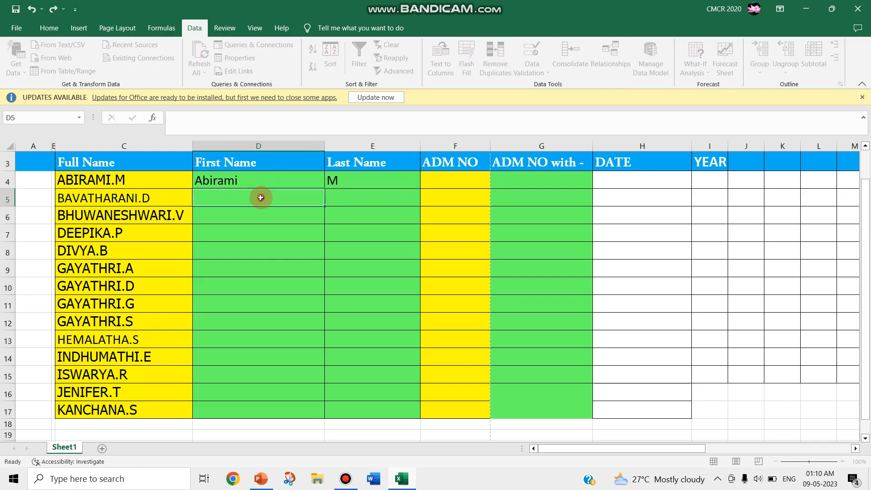
key("ctrl+e")
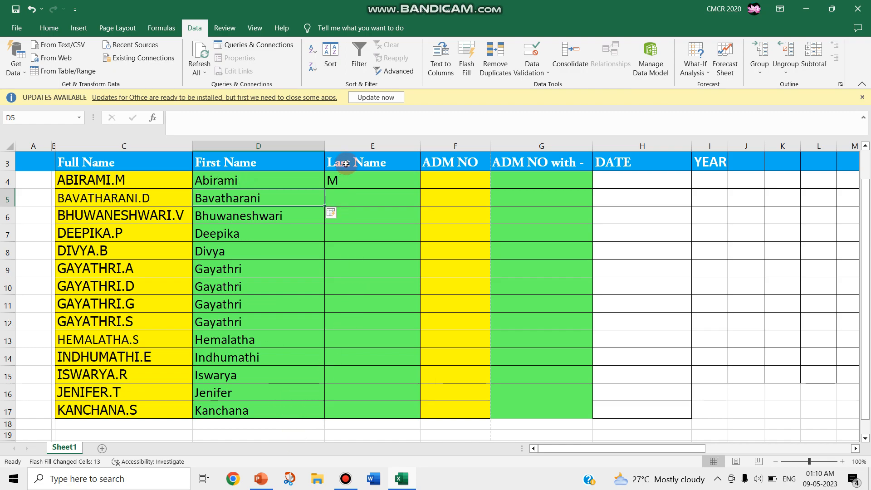
Step: Enter the second student's capital last initial in E5 as another example and Flash Fill the Last Name column from E6
left_click(343, 193)
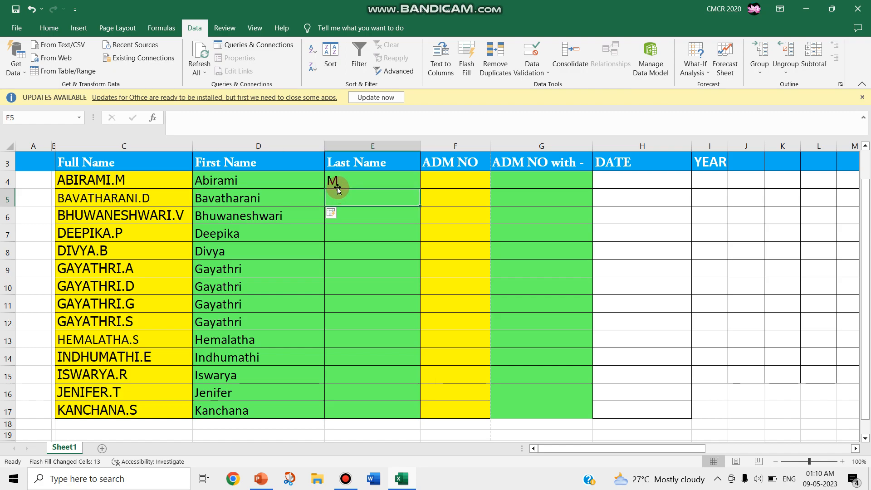
type("D")
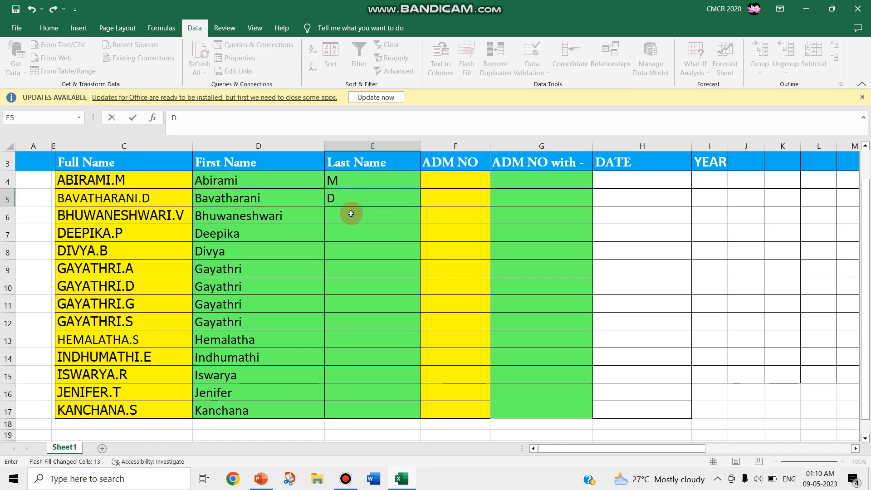
left_click(351, 221)
key("ctrl+e")
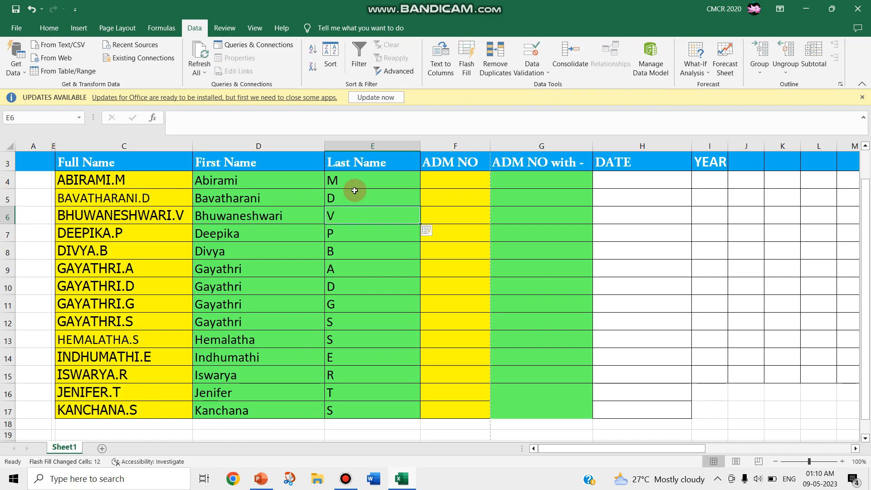
Step: Enter five-digit admission numbers for the first three students in the ADM NO column, cells F4:F6
left_click(455, 177)
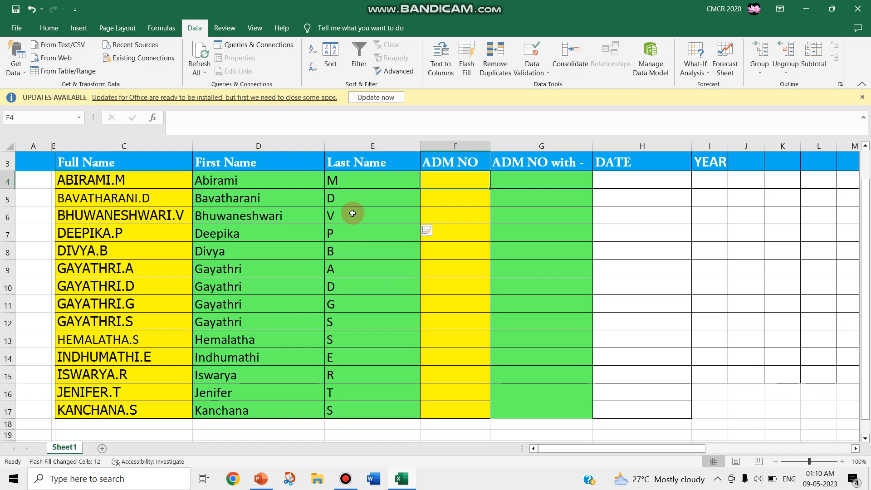
left_click(433, 181)
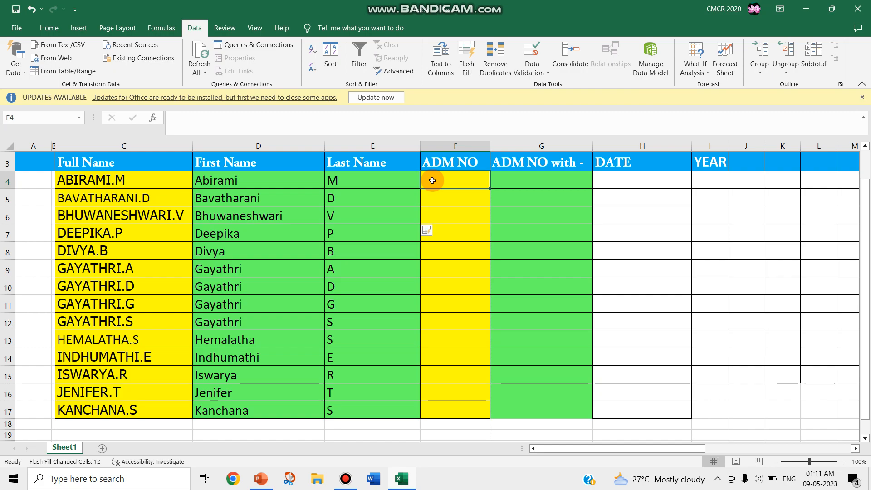
type("12")
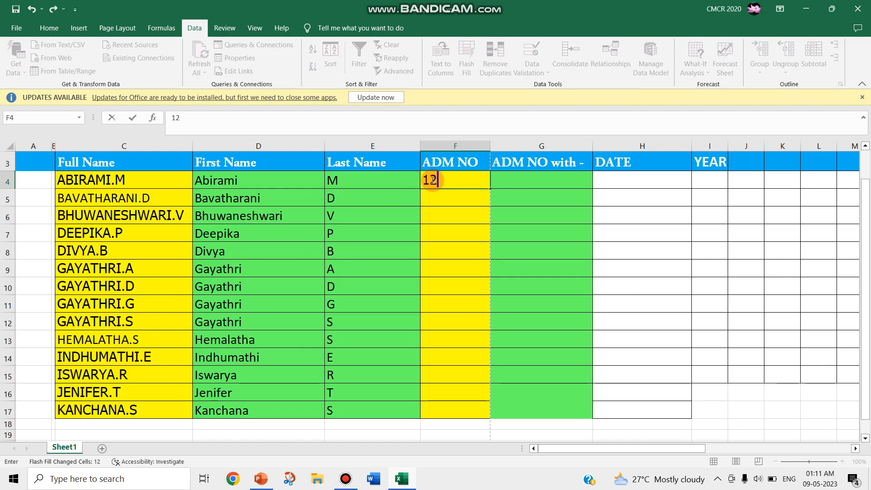
type("345")
left_click(433, 195)
type("13")
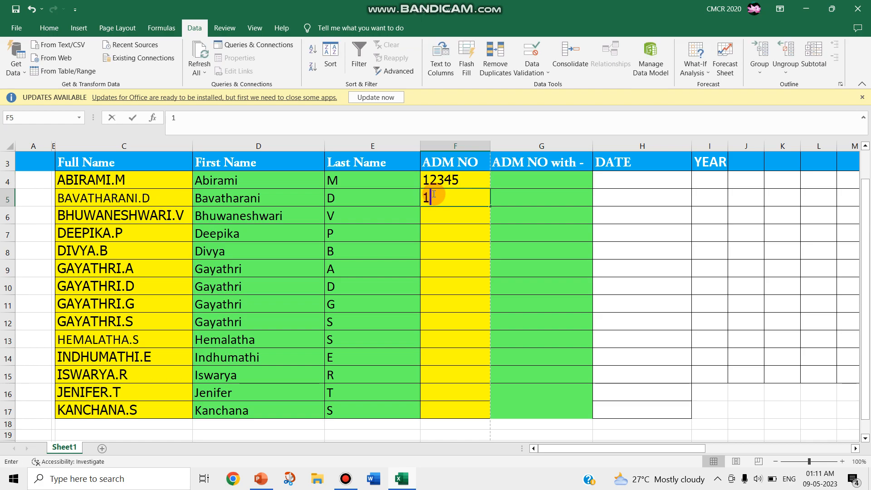
type("456")
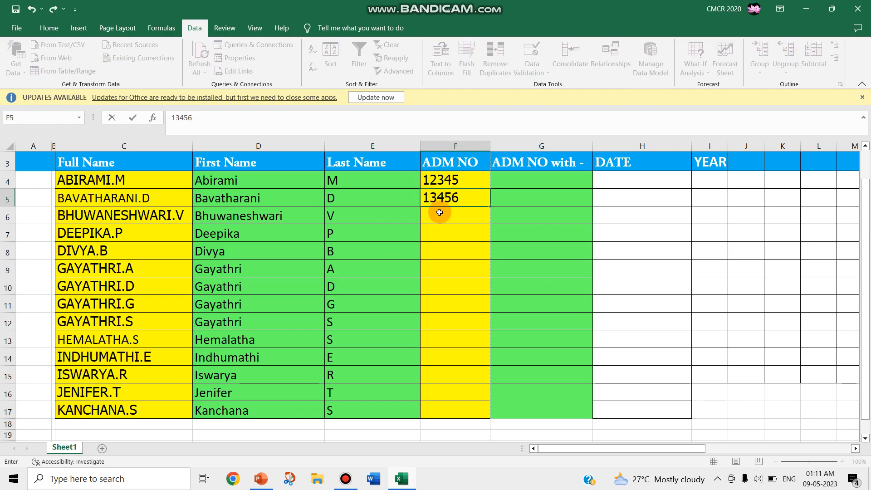
left_click(439, 212)
type("165")
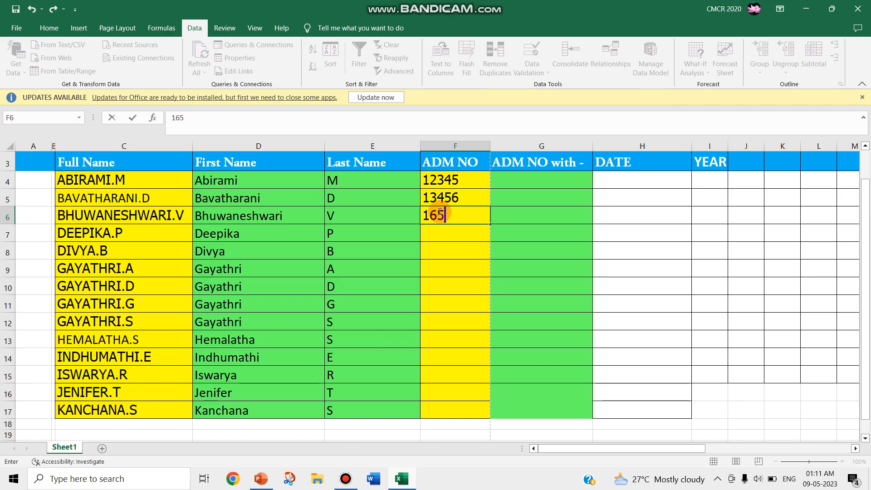
type("78")
Step: Enter five-digit admission numbers for the students in rows 7 to 9 of the ADM NO column
left_click(438, 233)
type("112")
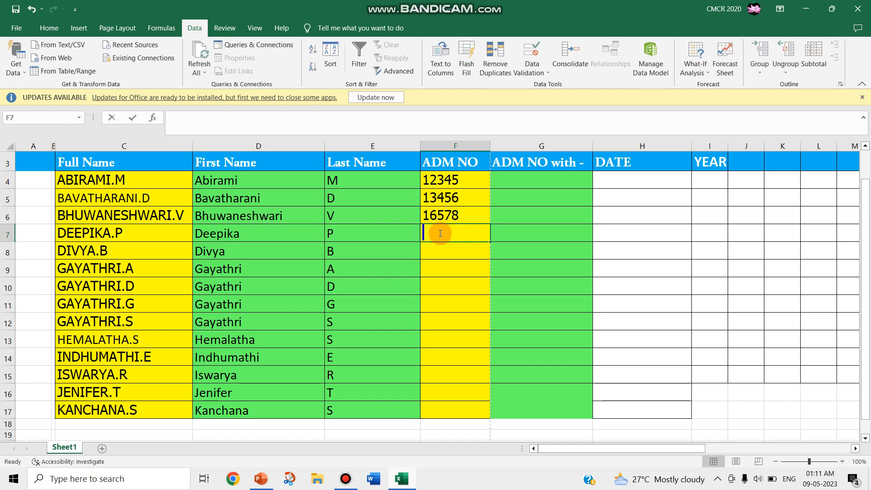
type("34")
left_click(444, 245)
type("34567")
left_click(441, 268)
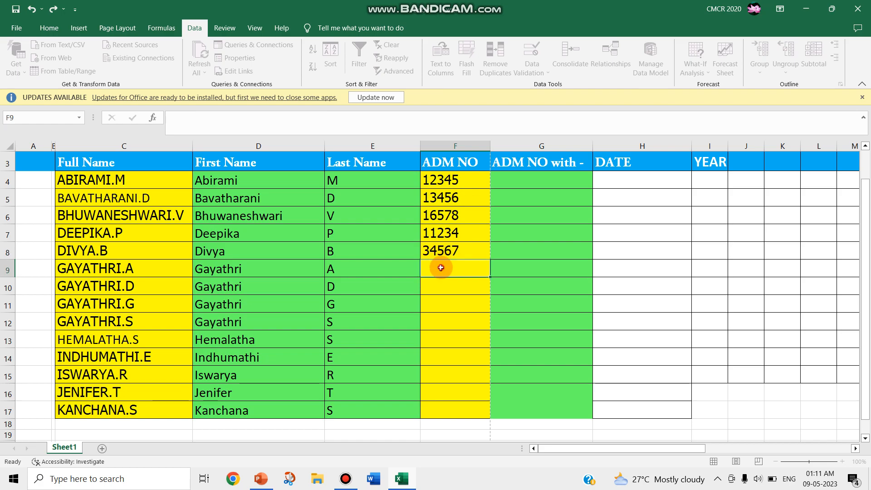
type("12347")
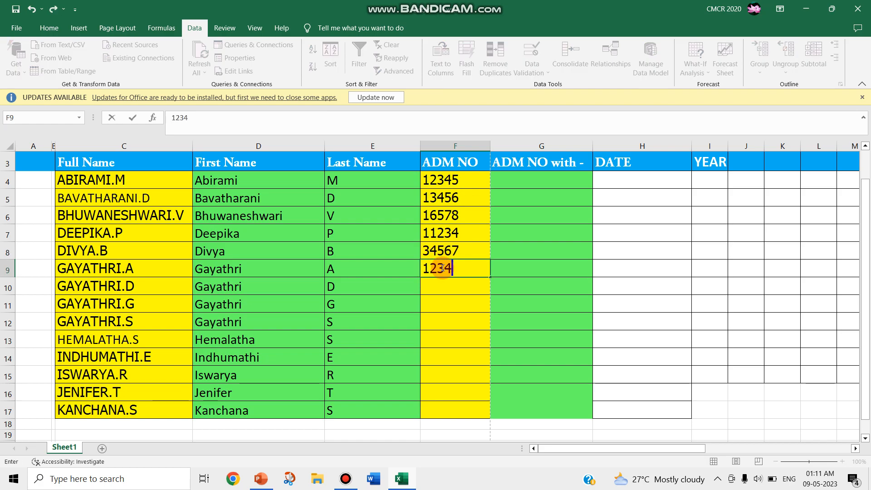
Step: Enter five-digit admission numbers for the students in rows 10 to 12 of the ADM NO column
left_click(441, 285)
type("8")
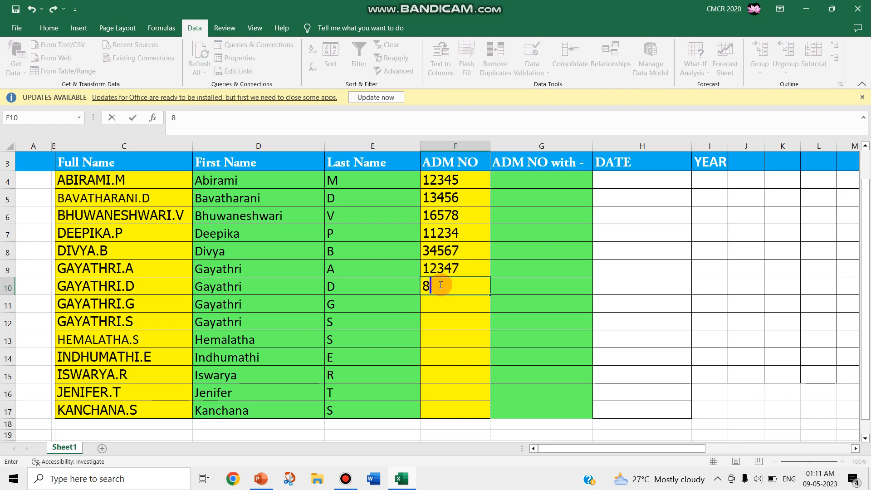
type("7654")
left_click(444, 302)
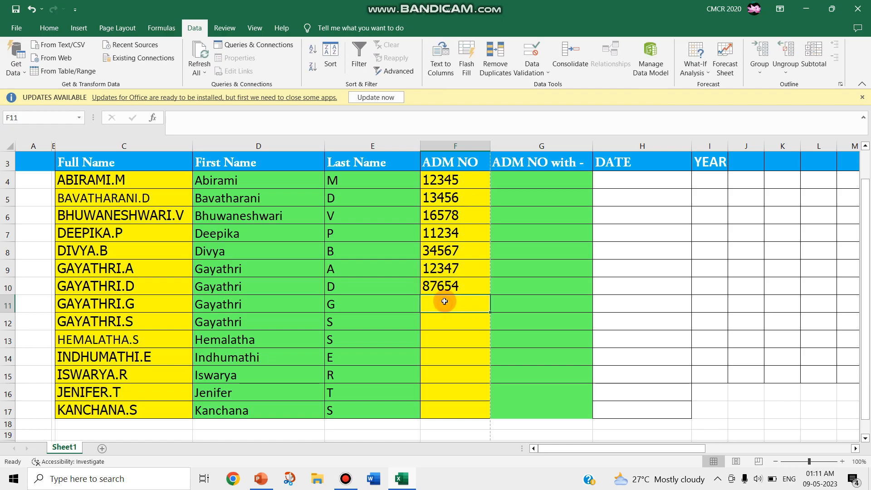
type("34567")
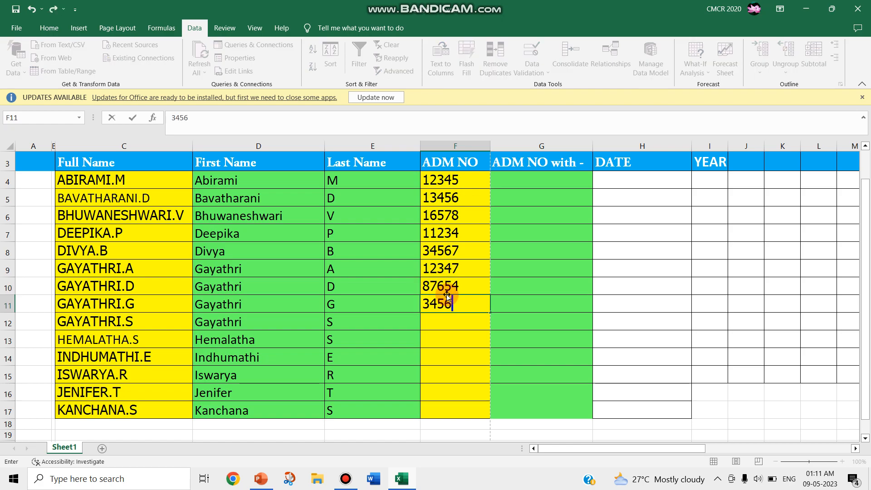
left_click(448, 321)
type("66788")
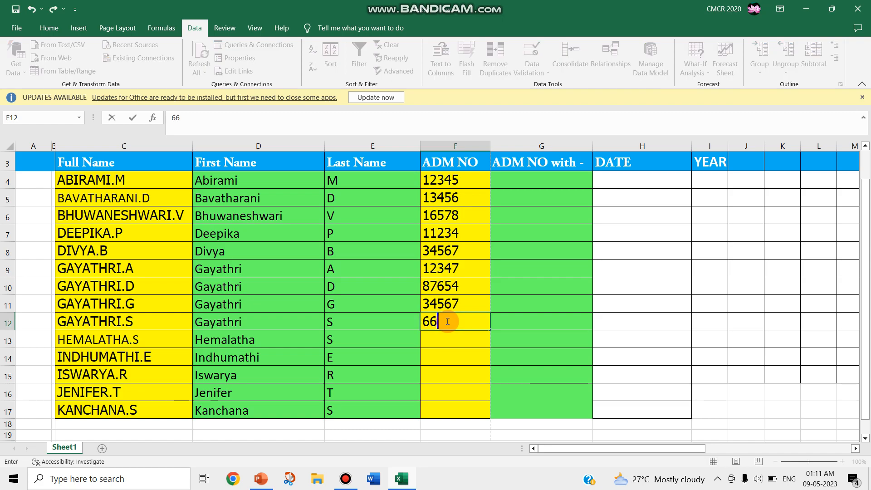
Step: Complete the ADM NO column by entering five-digit admission numbers for the remaining students in F13:F17
type("8")
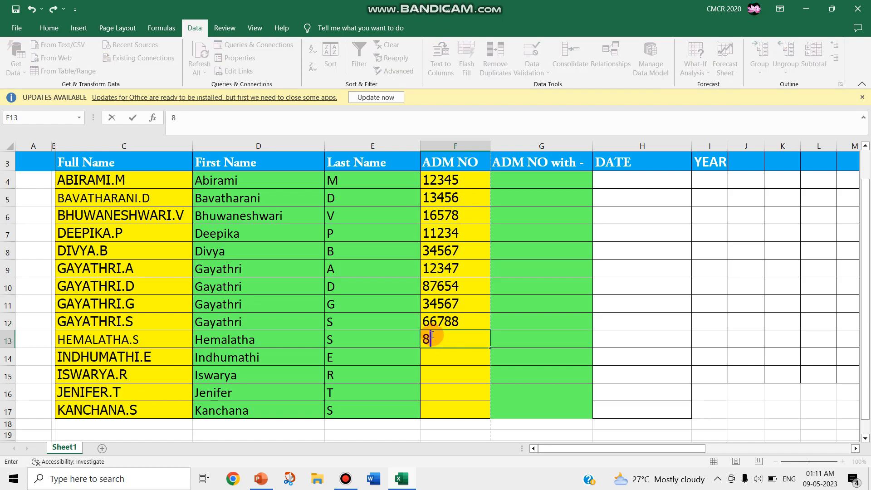
type("8866")
key("Return")
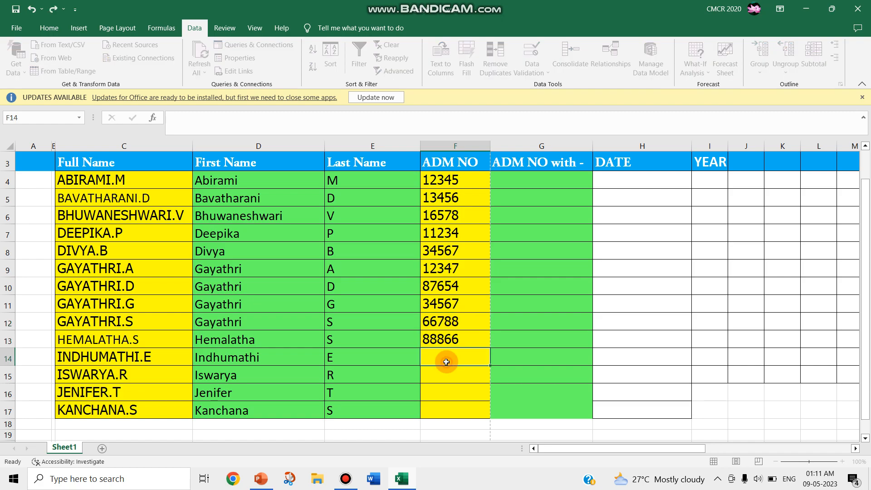
type("44433")
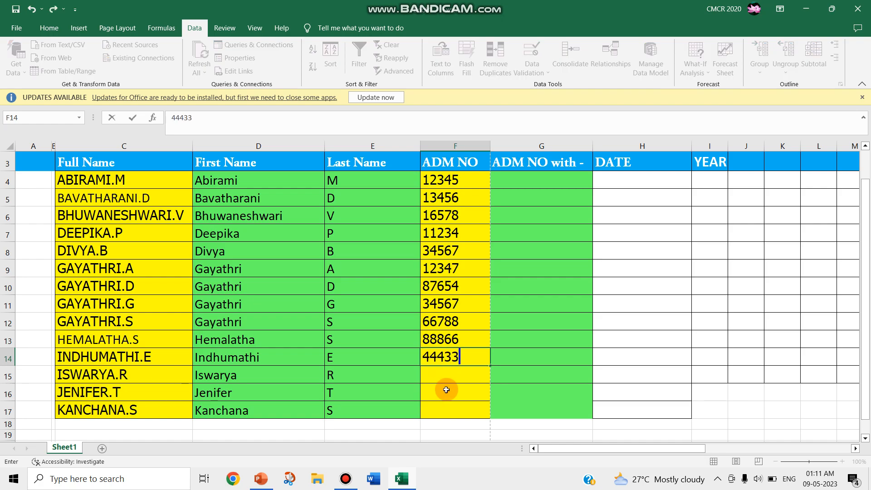
key("Return")
type("23456")
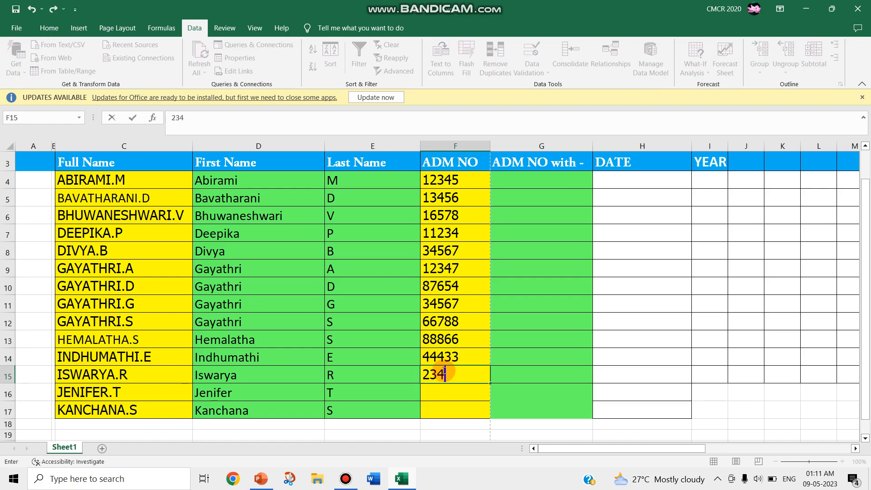
left_click(439, 393)
type("23")
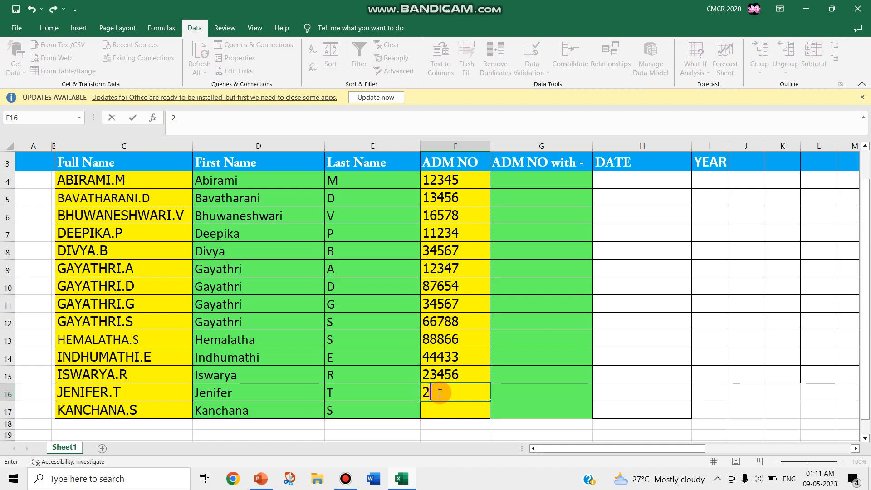
type("667")
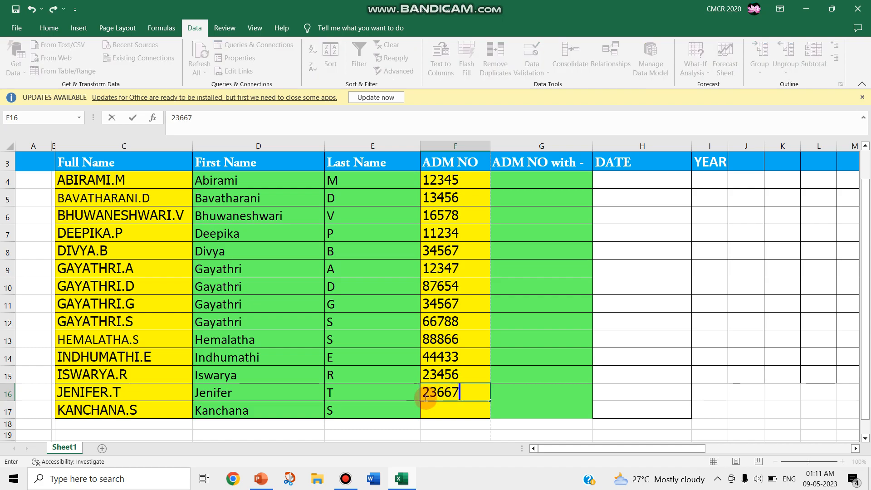
left_click(446, 408)
type("23456")
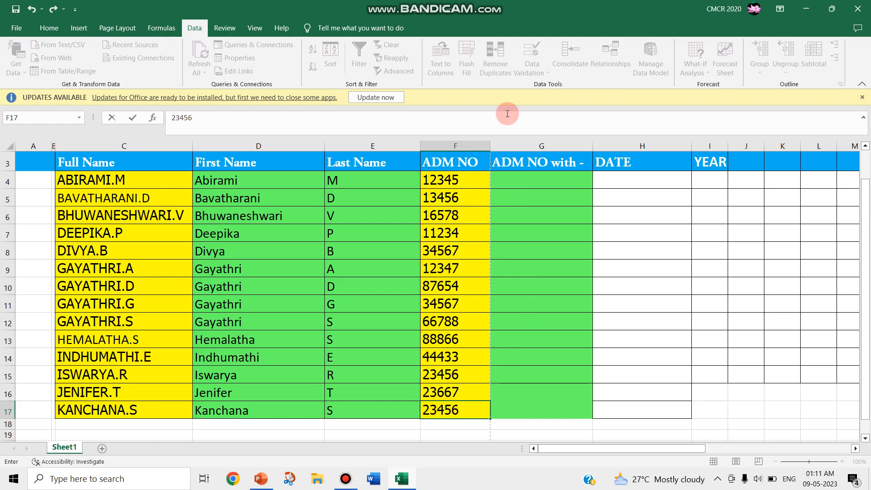
Step: Enter the first student's admission number in G4 with a hyphen after the third digit, and Flash Fill the column from G5
left_click(505, 185)
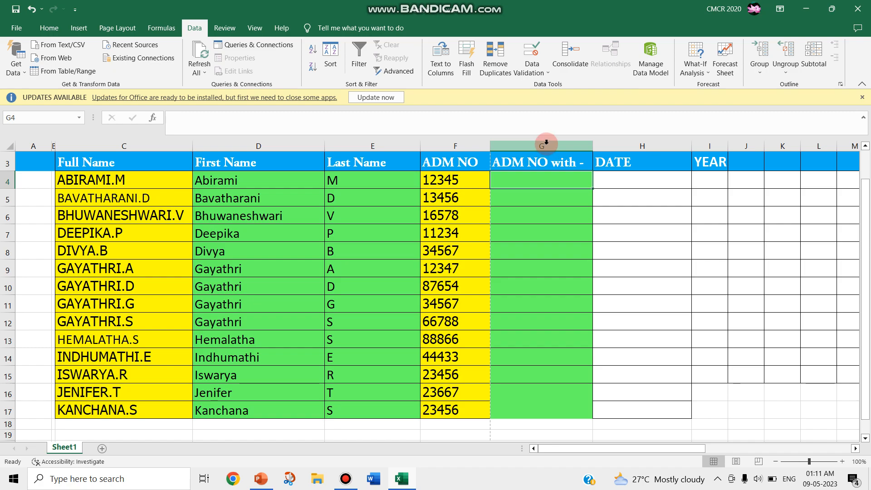
type("12")
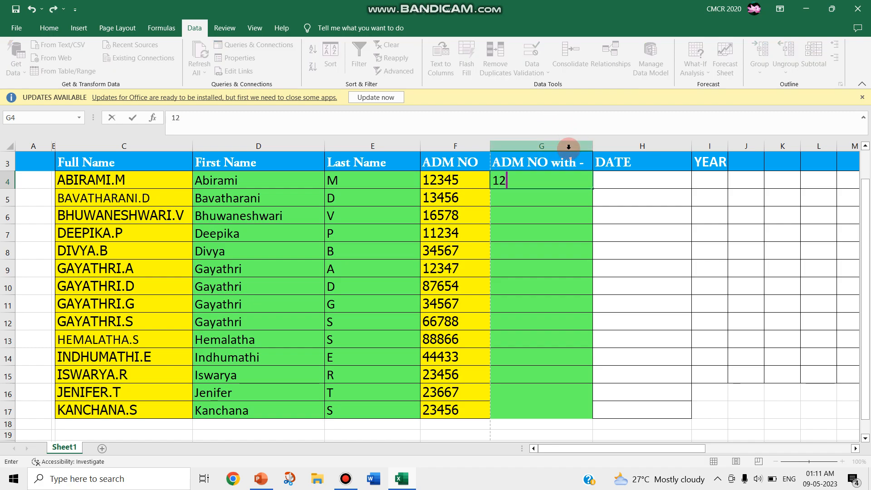
type("3-45")
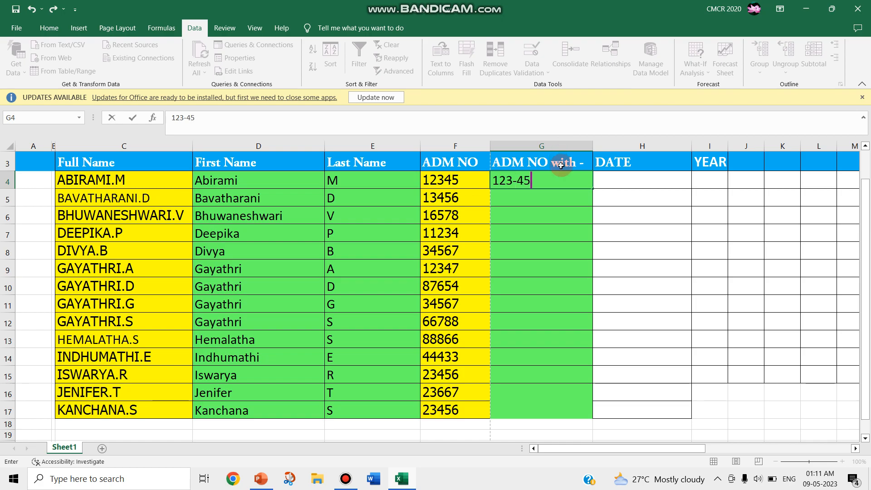
left_click(539, 201)
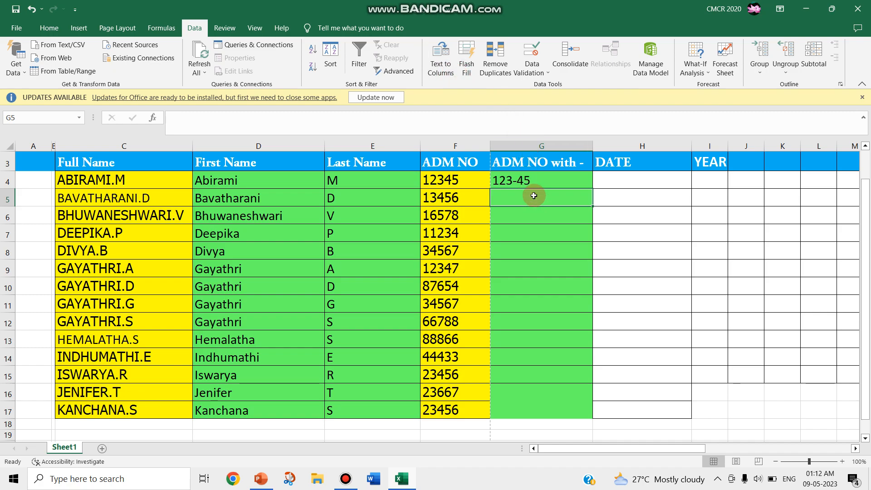
key("ctrl+e")
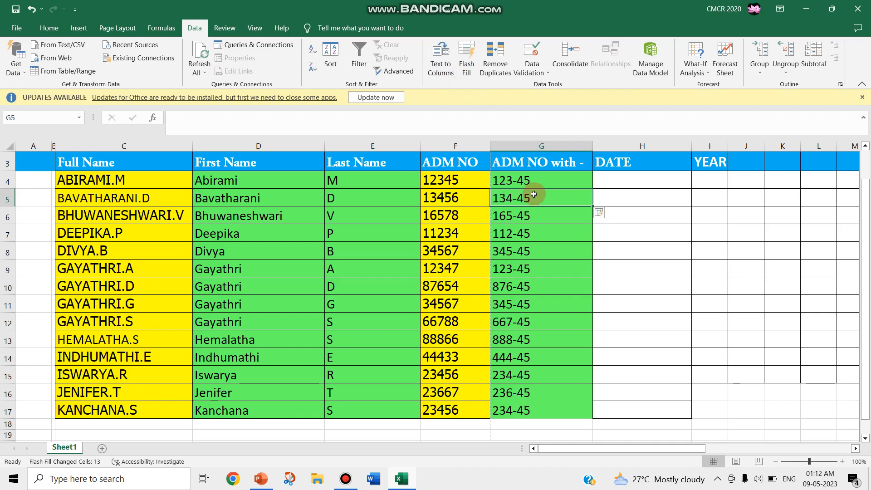
Step: Enter the dates 1/2/2020 in H4 and 1/3/2021 in H5 of the DATE column
left_click(612, 179)
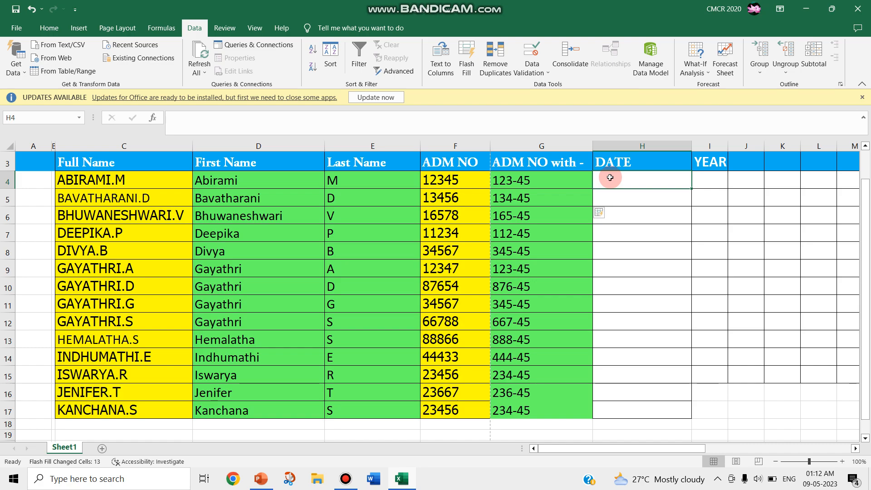
type("1")
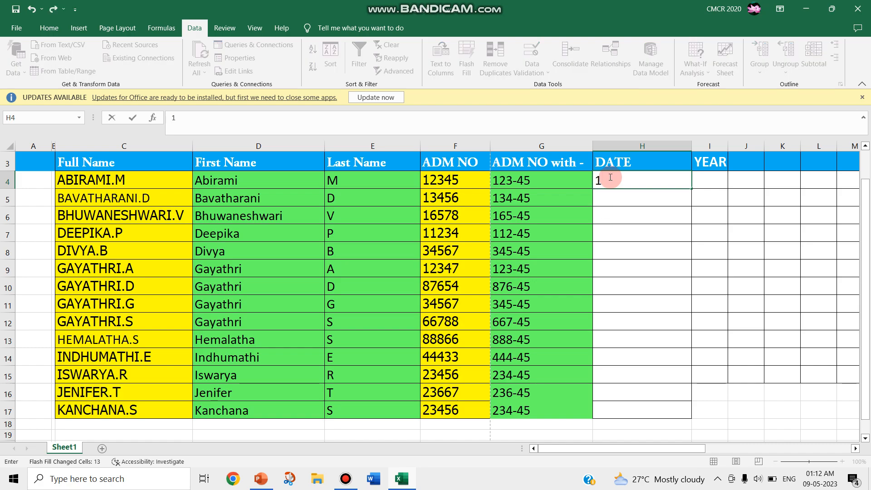
type("2")
key("BackSpace")
type("/2/2020")
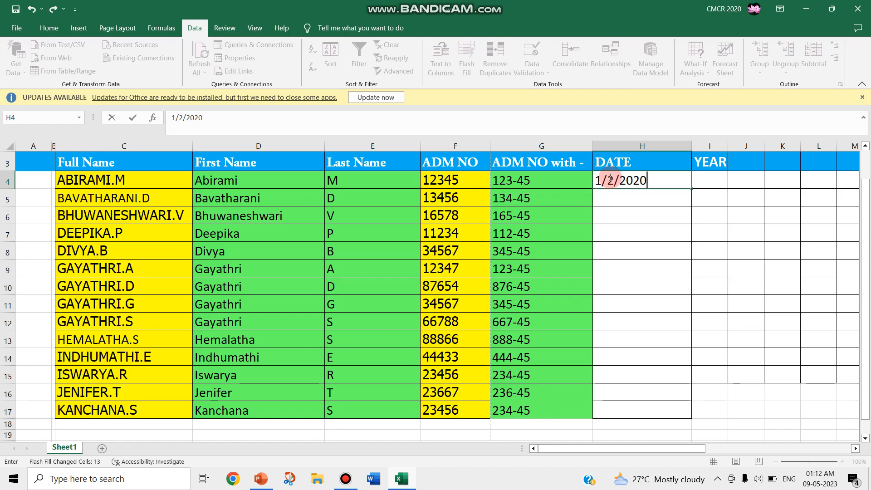
key("Return")
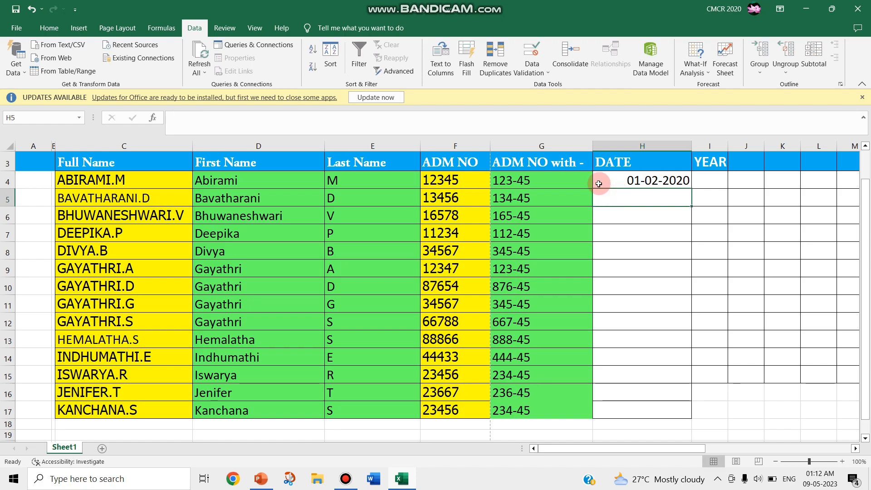
type("1/3/2021")
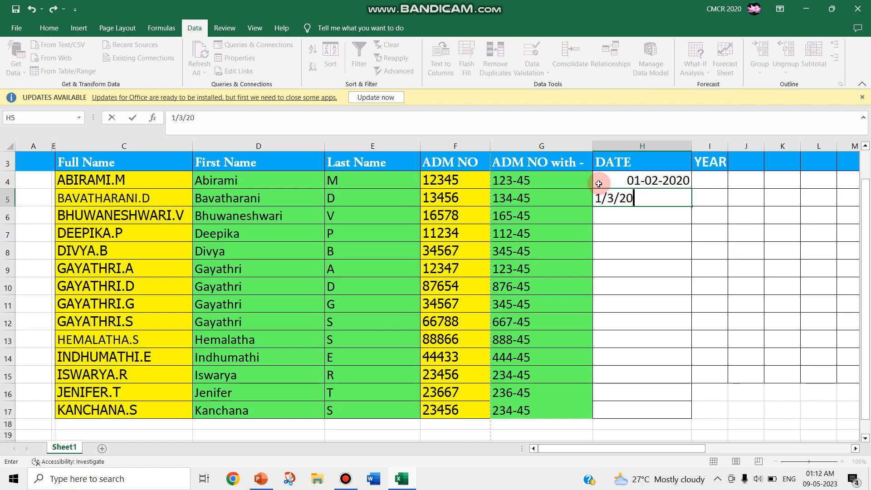
Step: Enter the date 4/5/2022 in H6 of the DATE column
left_click(604, 221)
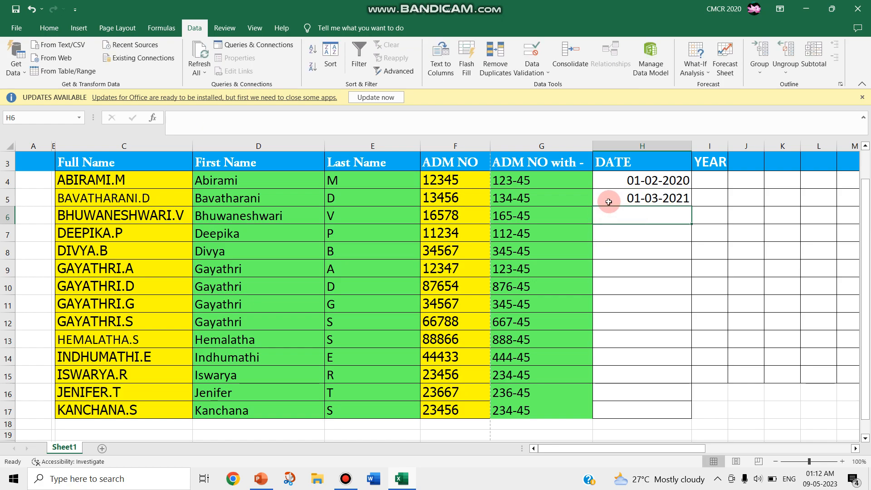
type("1")
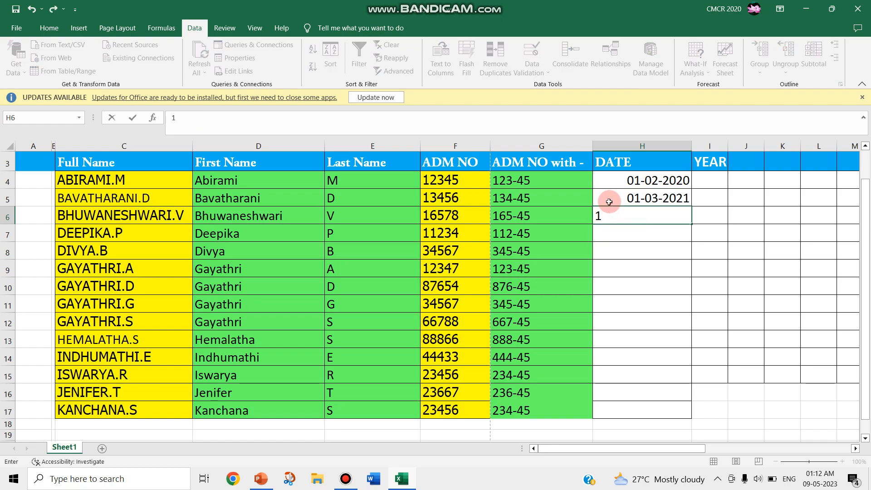
type("4/5/2022")
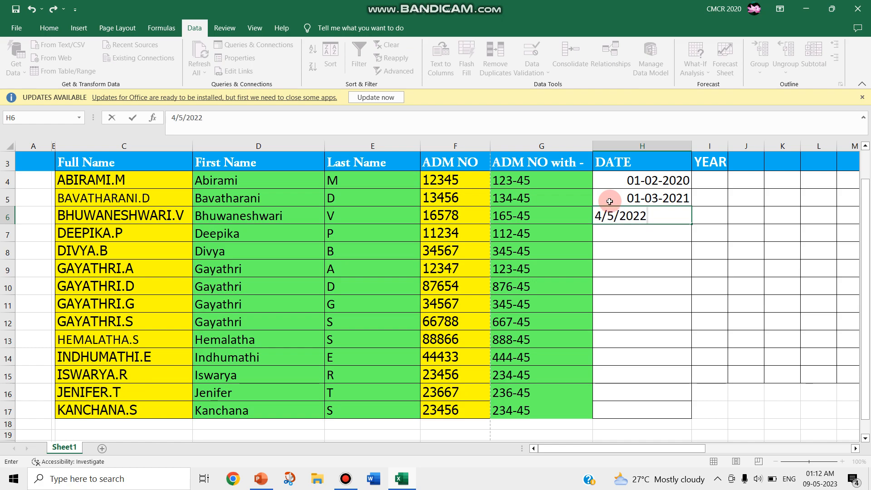
key("Return")
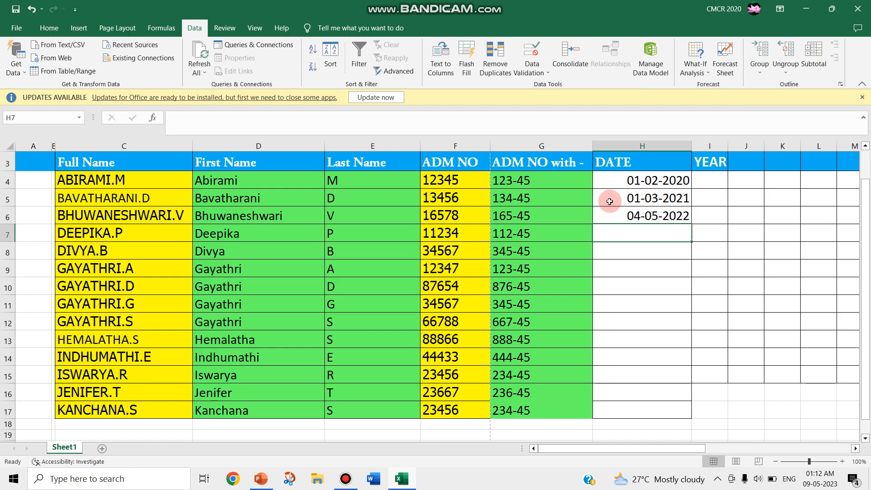
Step: Enter the date 5-4-2023 in H7 and extend it as a daily series to H8
type("5")
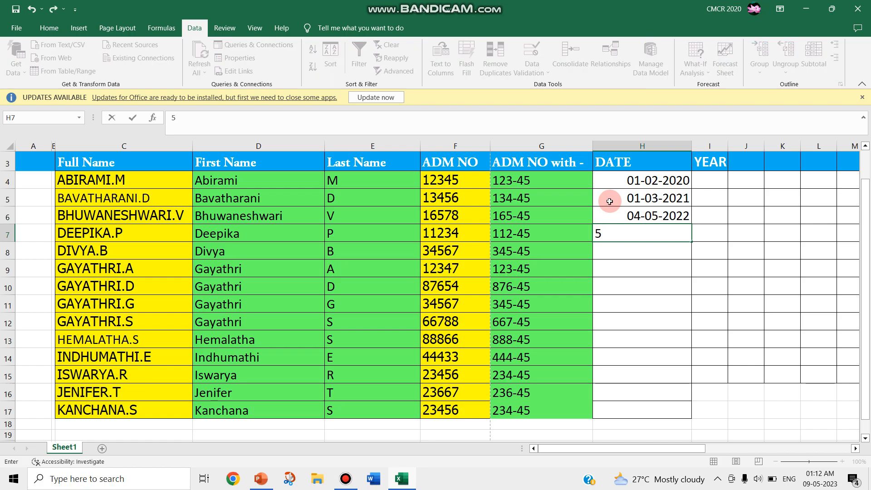
type("-4-2023")
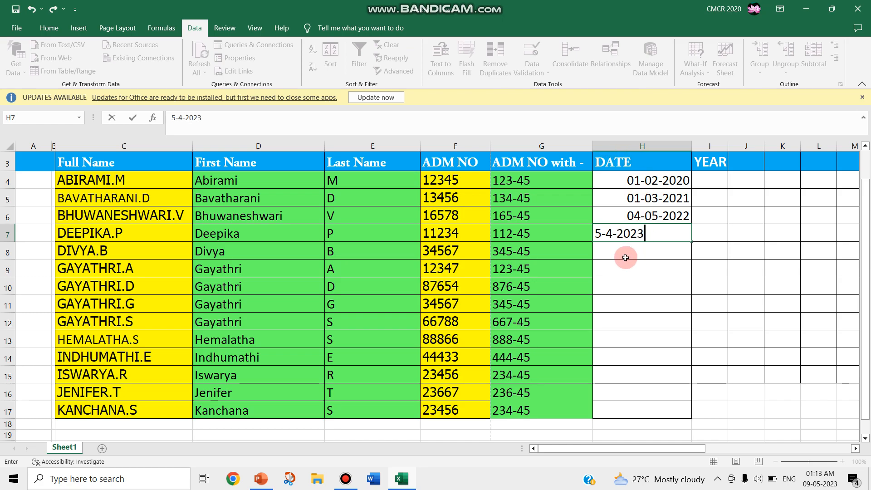
key("Return")
left_click(679, 234)
left_click_drag(692, 241, 678, 256)
Step: Enter the date 5/5/2020 in H9 and extend it as a daily series down to H11
left_click(661, 268)
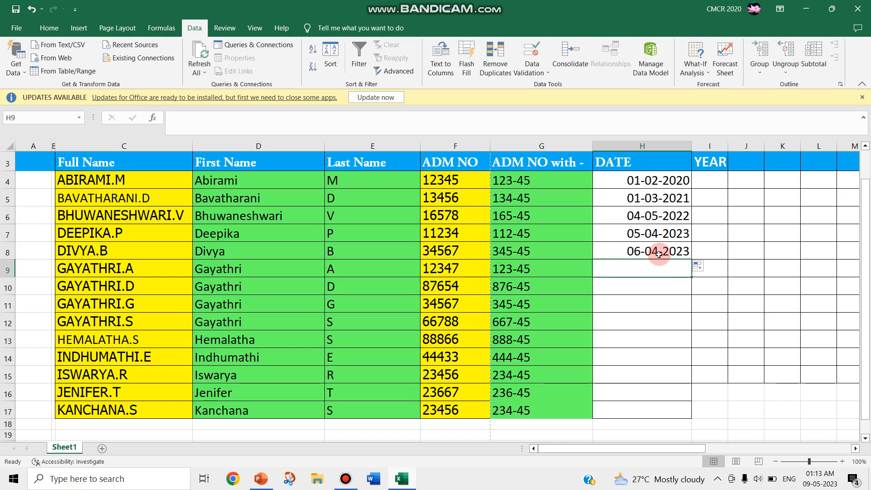
type("55")
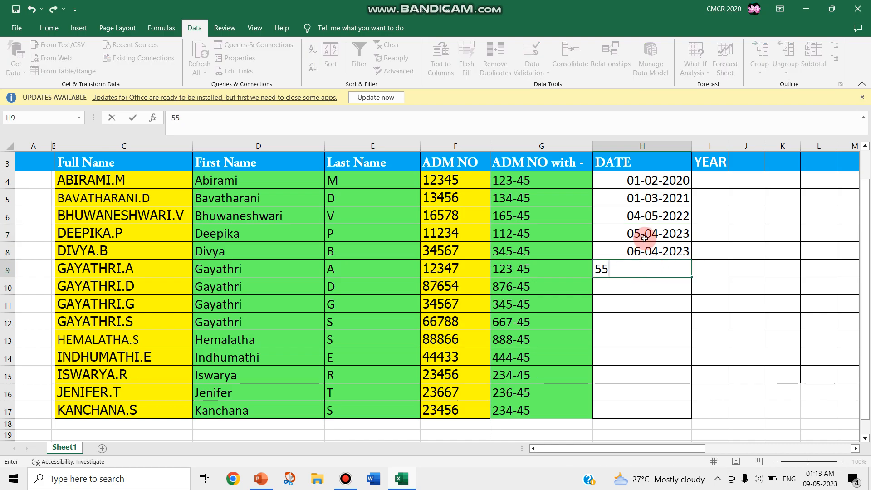
key("BackSpace")
type("/5/202")
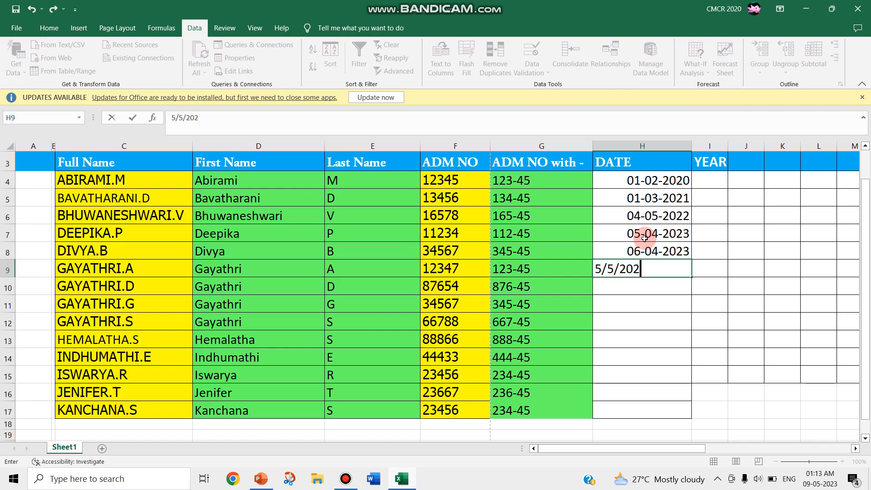
type("0")
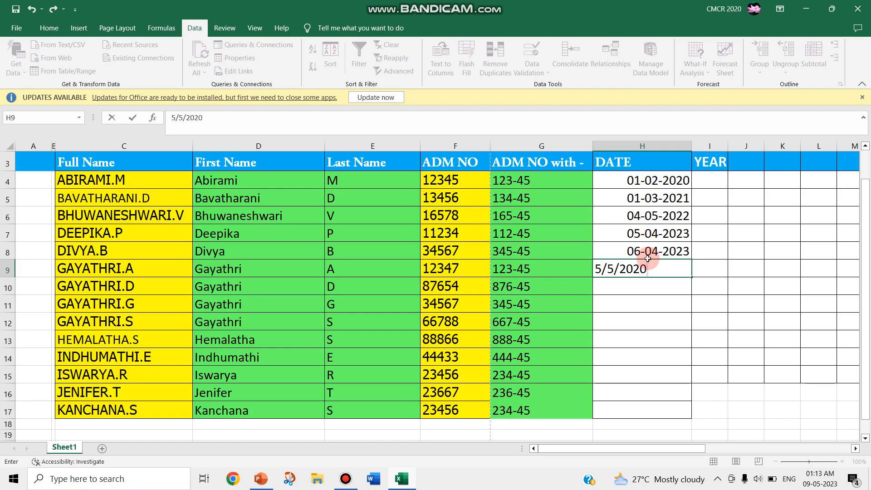
key("Return")
left_click(683, 268)
left_click_drag(690, 277, 665, 308)
Step: Enter the date 8-8-1996 in H12 and extend it as a daily series to H13
left_click(644, 325)
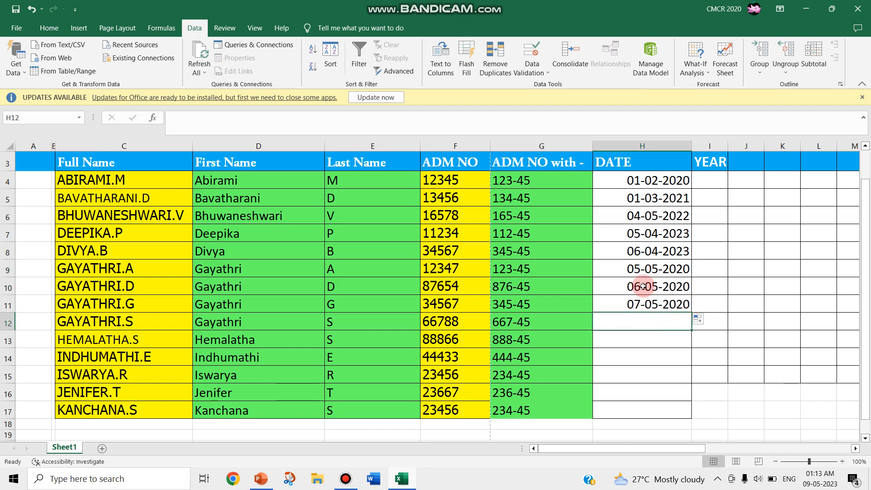
type("8-8-")
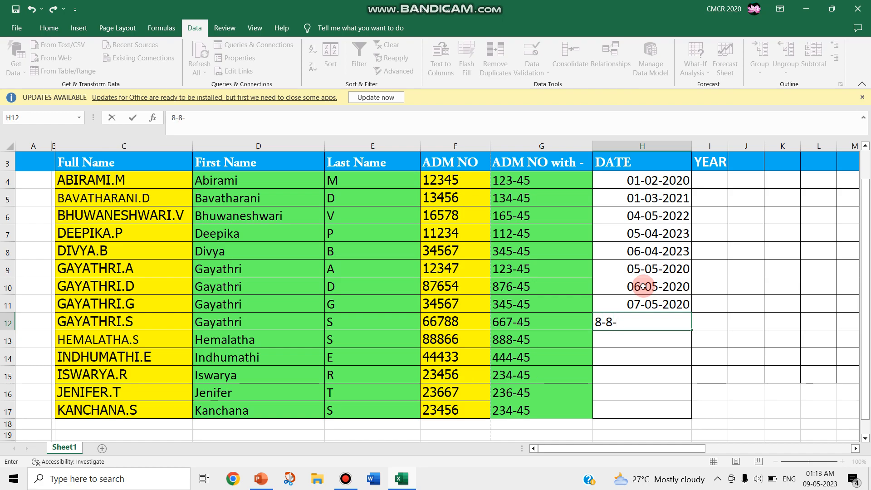
type("1996")
key("Return")
left_click(662, 326)
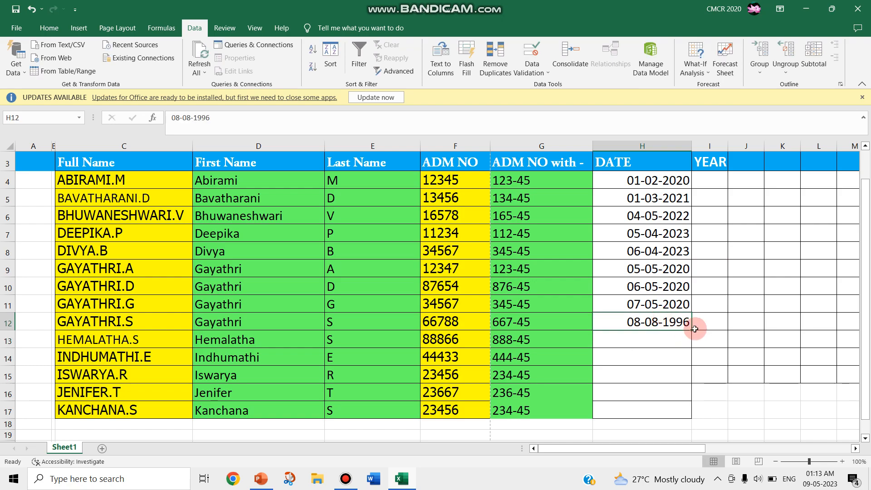
left_click_drag(691, 325, 685, 355)
Step: Enter the date 3/6/2001 in H14 and extend it as a daily series to H15
left_click(660, 358)
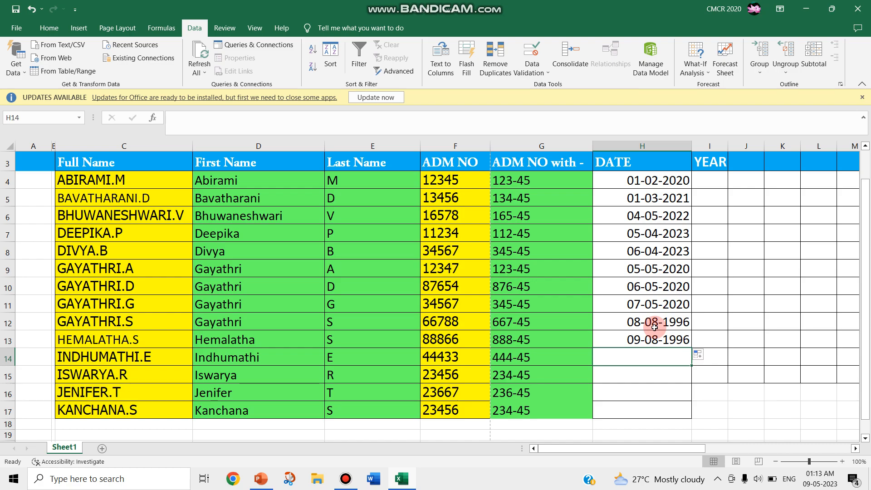
type("3/6/")
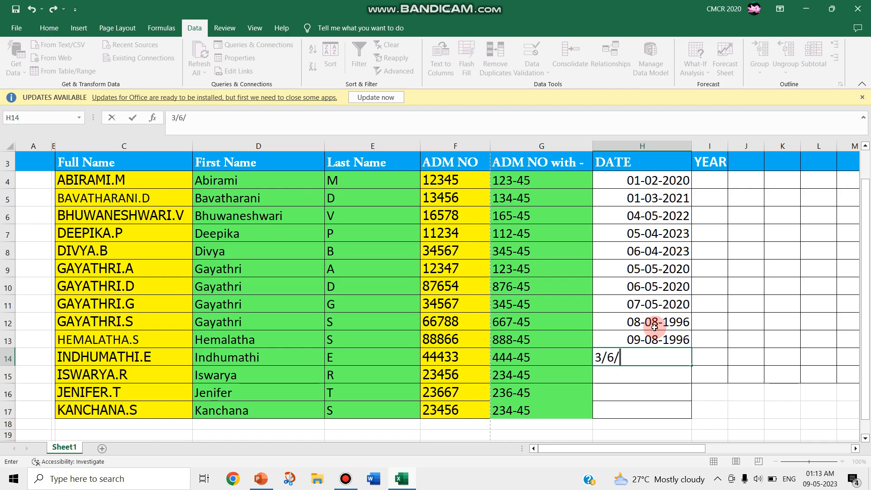
type("2001")
key("Return")
left_click(651, 356)
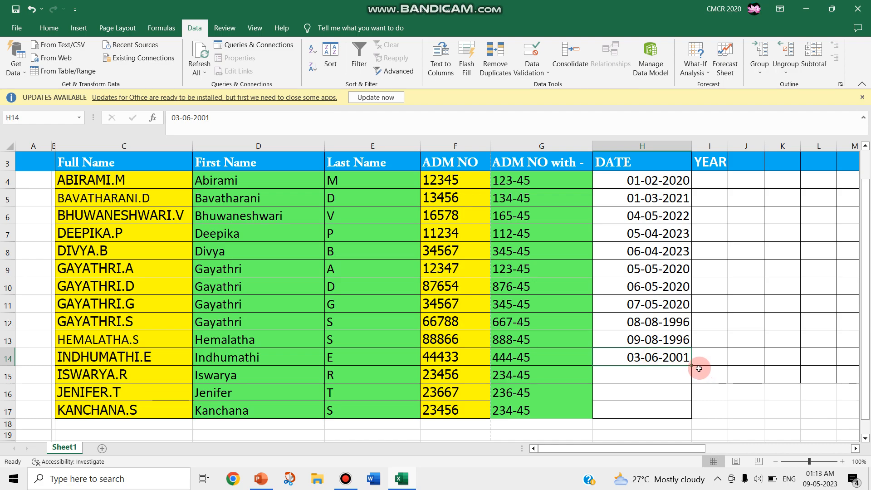
left_click_drag(692, 365, 680, 379)
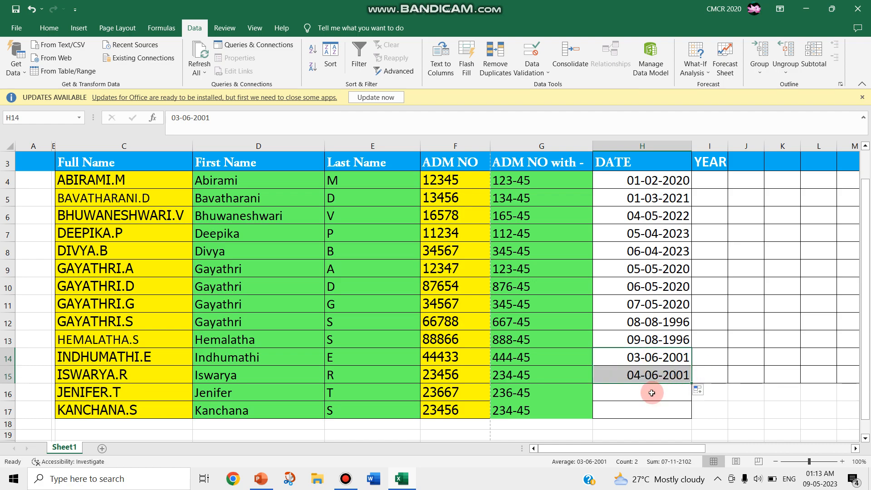
Step: Complete the DATE column by entering 12-2-2005 in H16 and extending it as a daily series to H17
left_click(652, 392)
type("12")
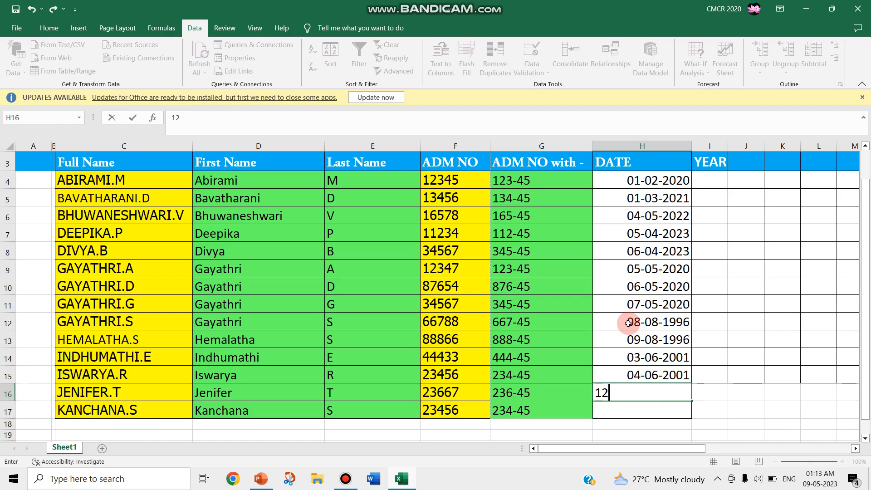
type("-2-")
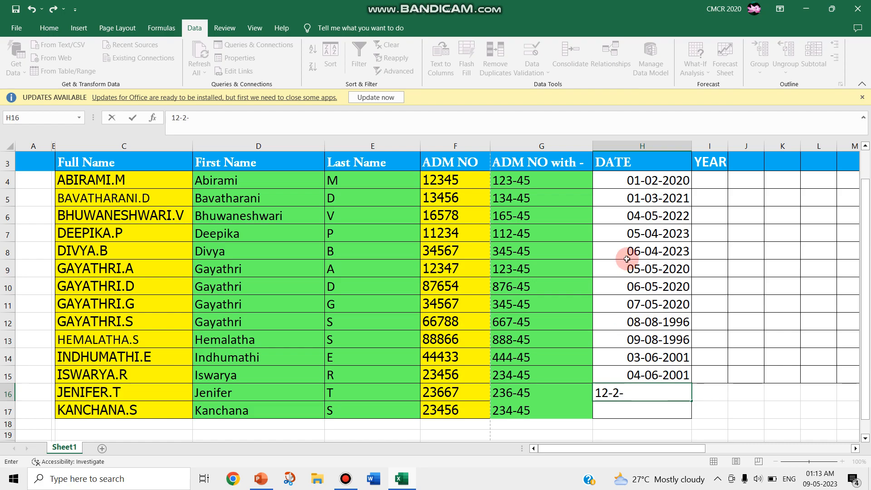
type("2005")
left_click(668, 390)
left_click_drag(690, 400, 687, 407)
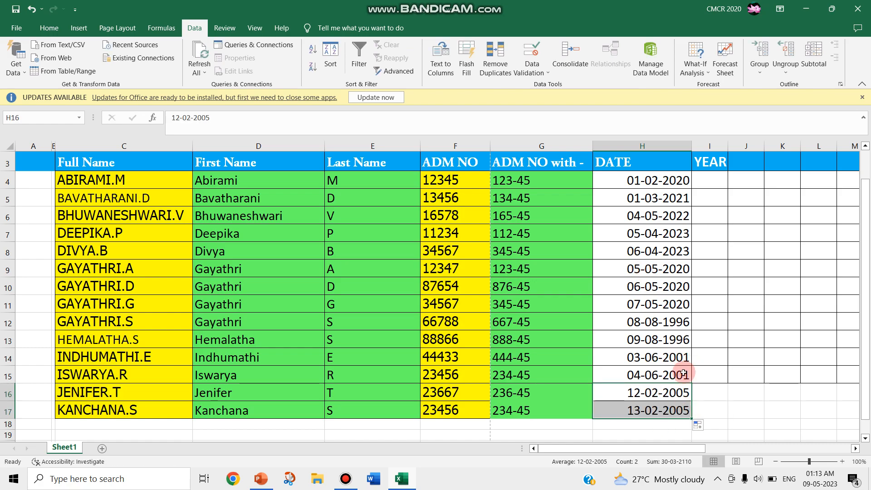
Step: Enter the first date's year, 2020, in I4 and Flash Fill the YEAR column from I5
left_click(703, 178)
type("2")
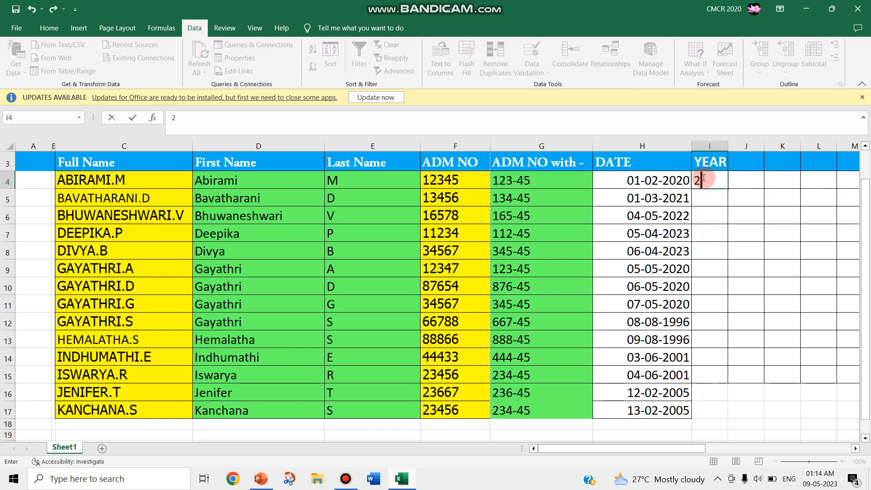
type("020")
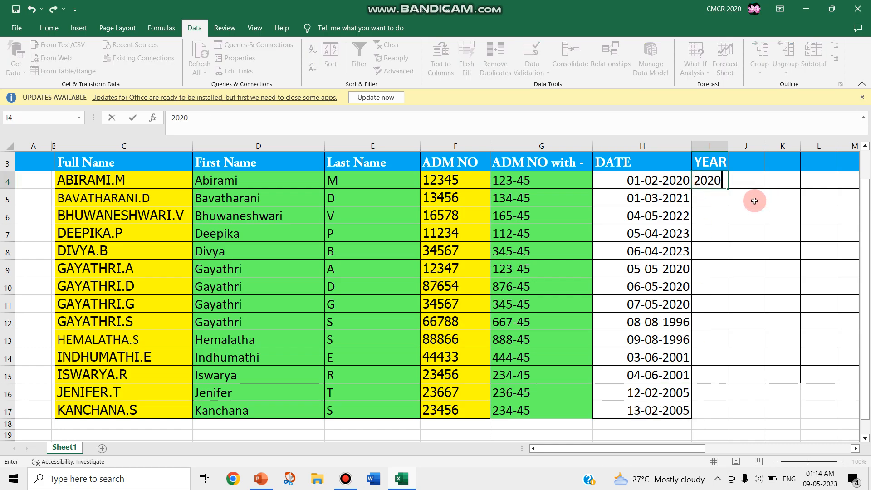
key("Return")
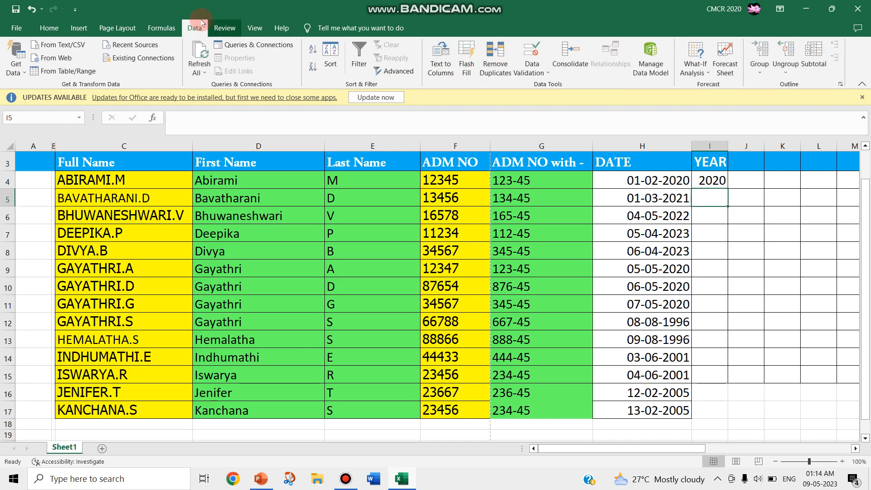
left_click(467, 67)
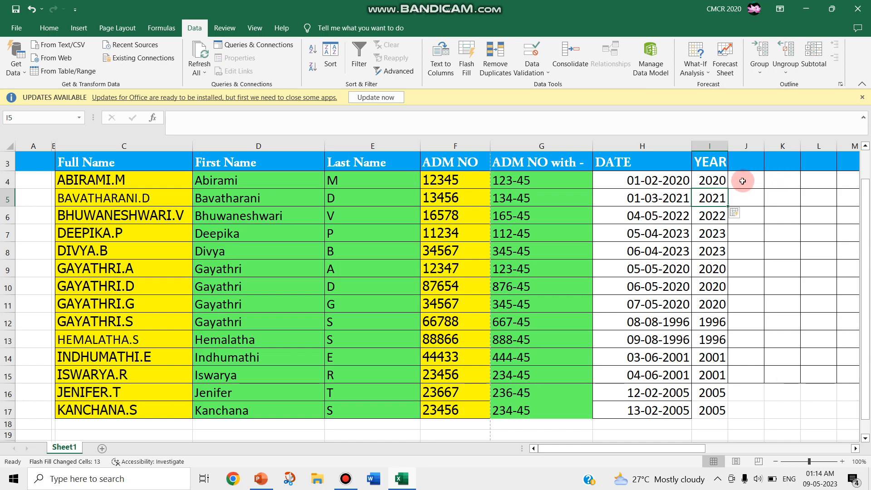
left_click_drag(614, 175, 706, 424)
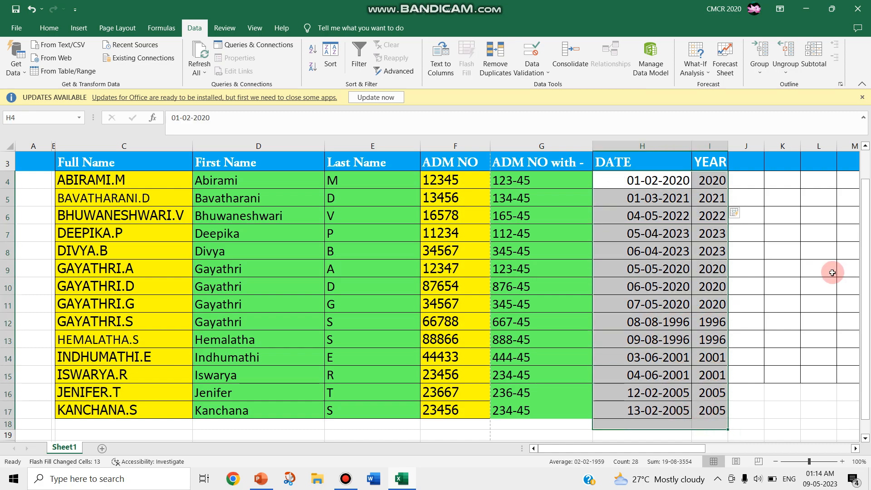
left_click(833, 272)
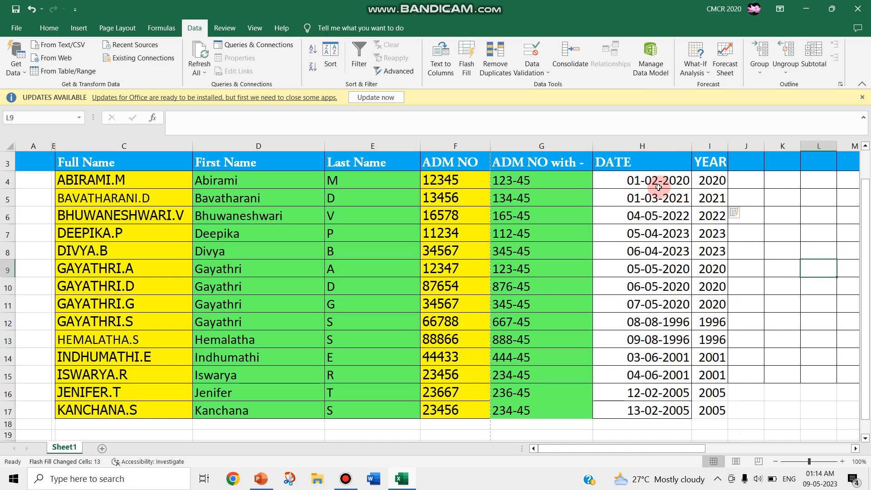